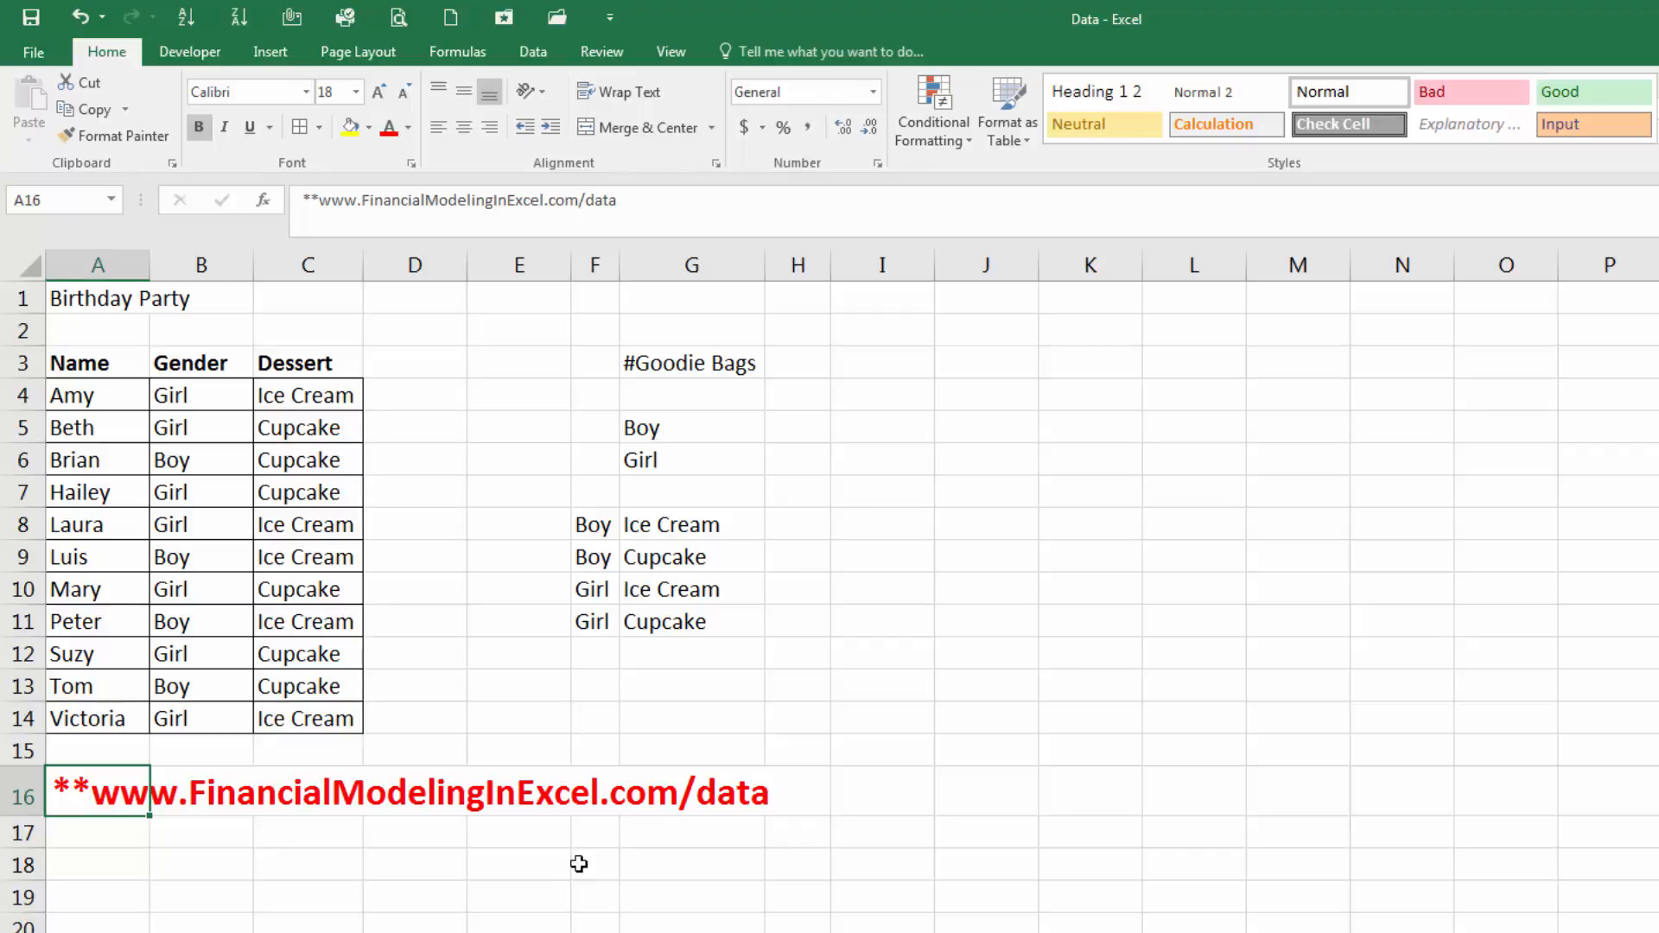
Count the guest names in A4:A14 with COUNTA in the cell beside #Goodie Bags
{"action": "left_click", "coordinate": [787, 347]}
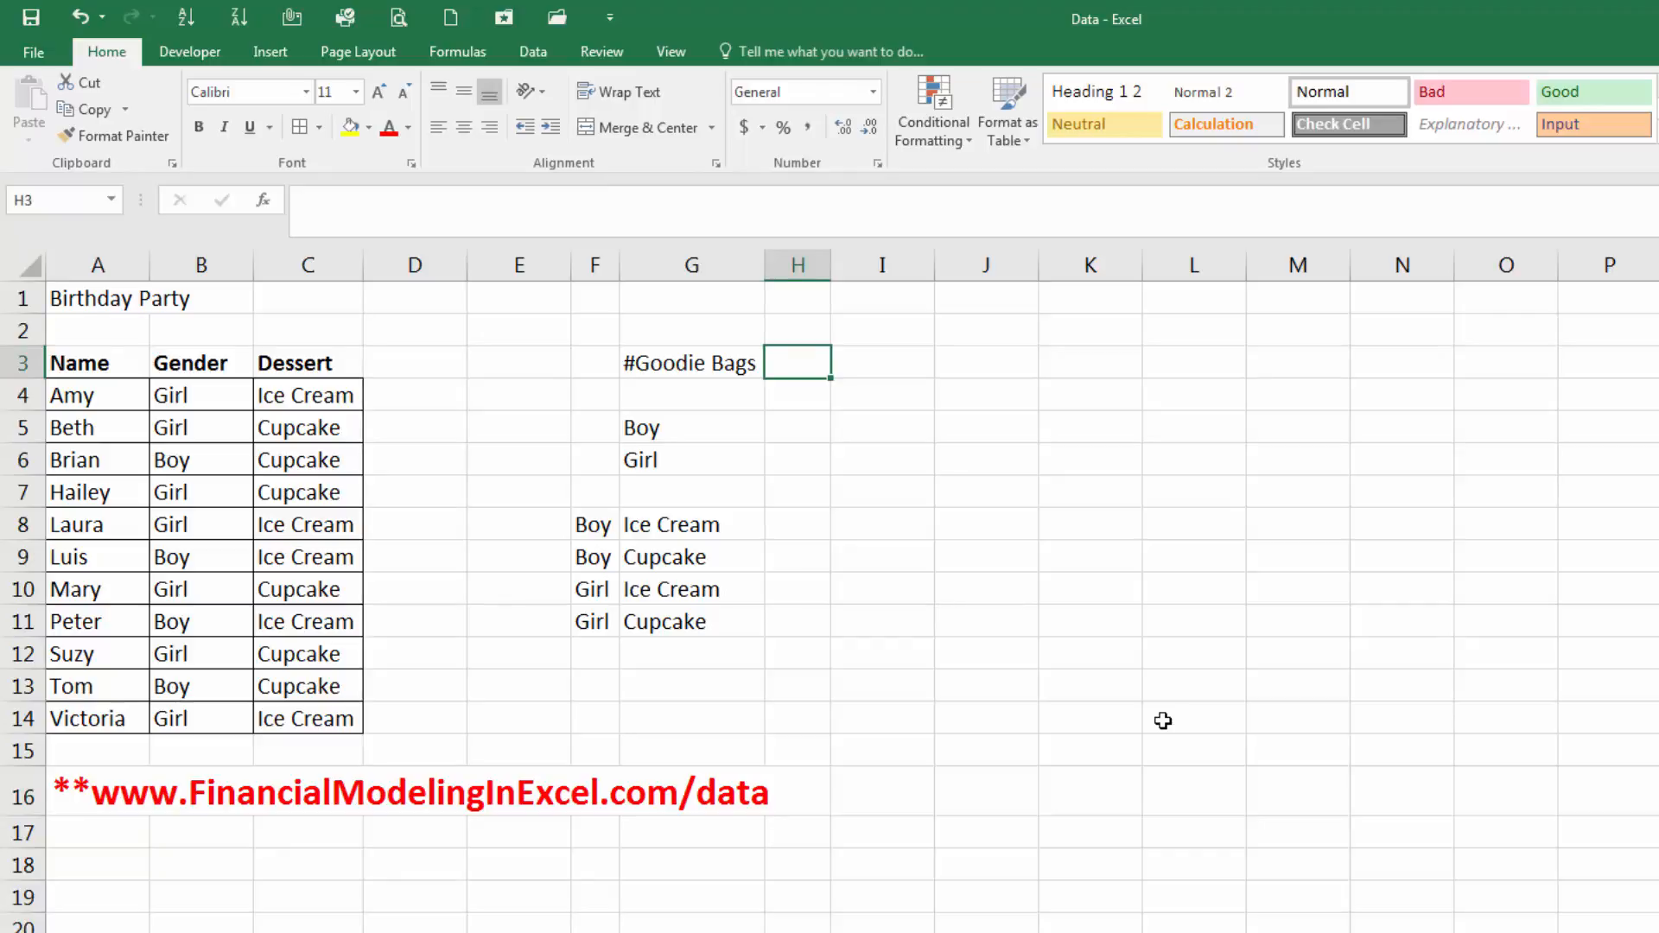
{"action": "type", "text": "=counta"}
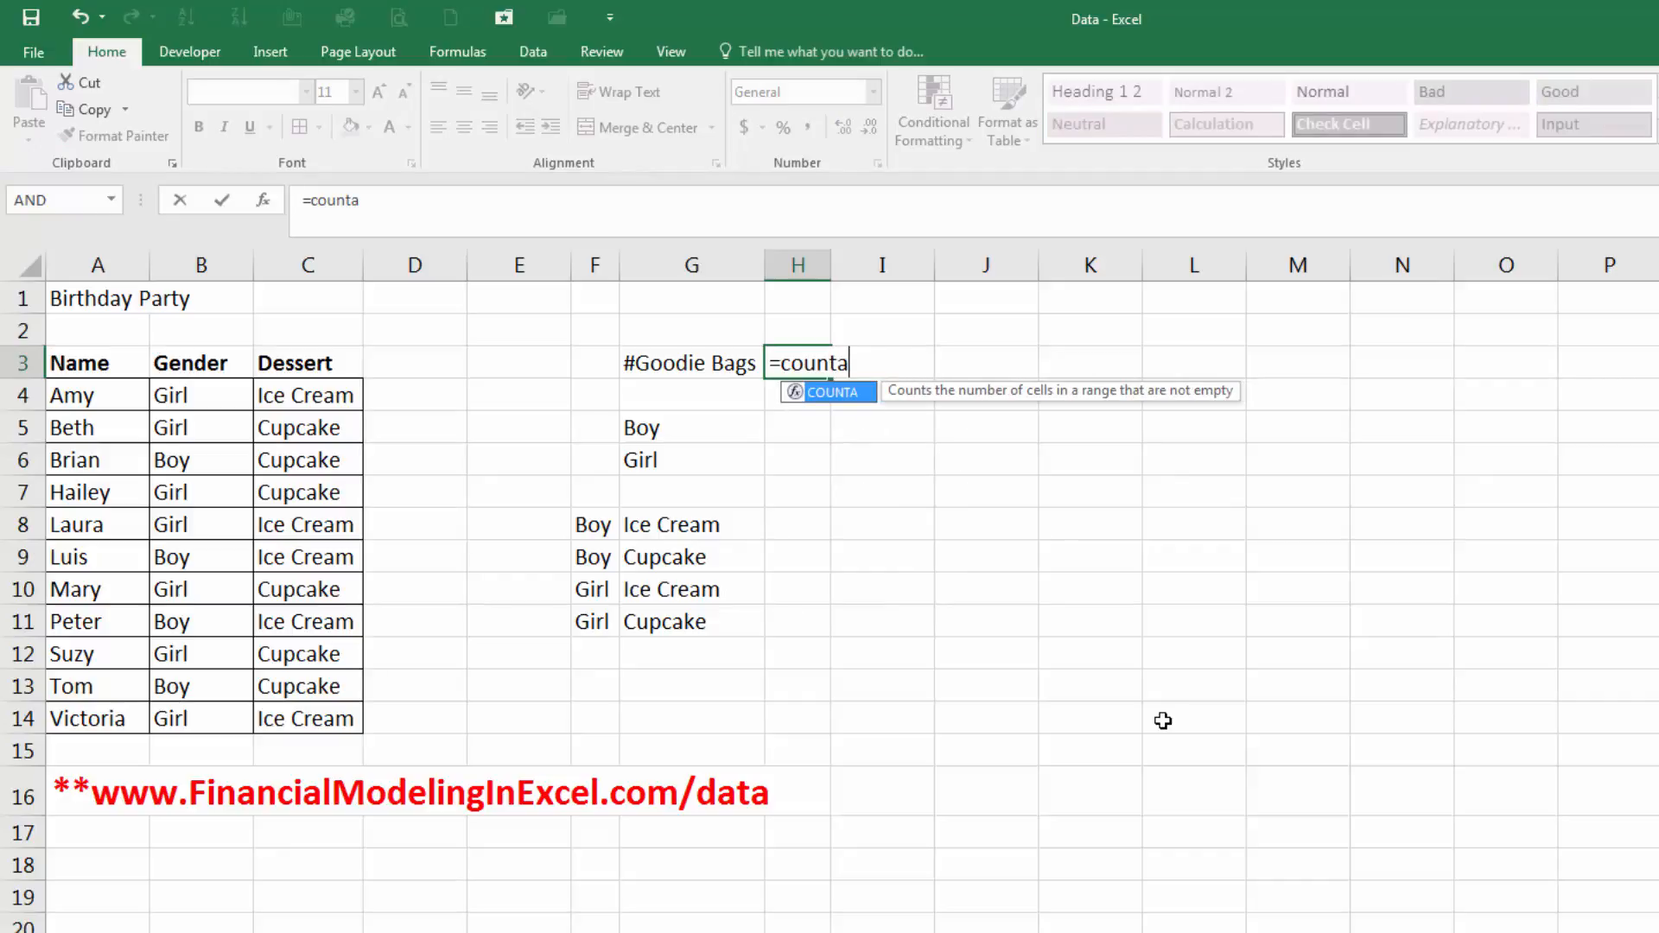
{"action": "type", "text": "("}
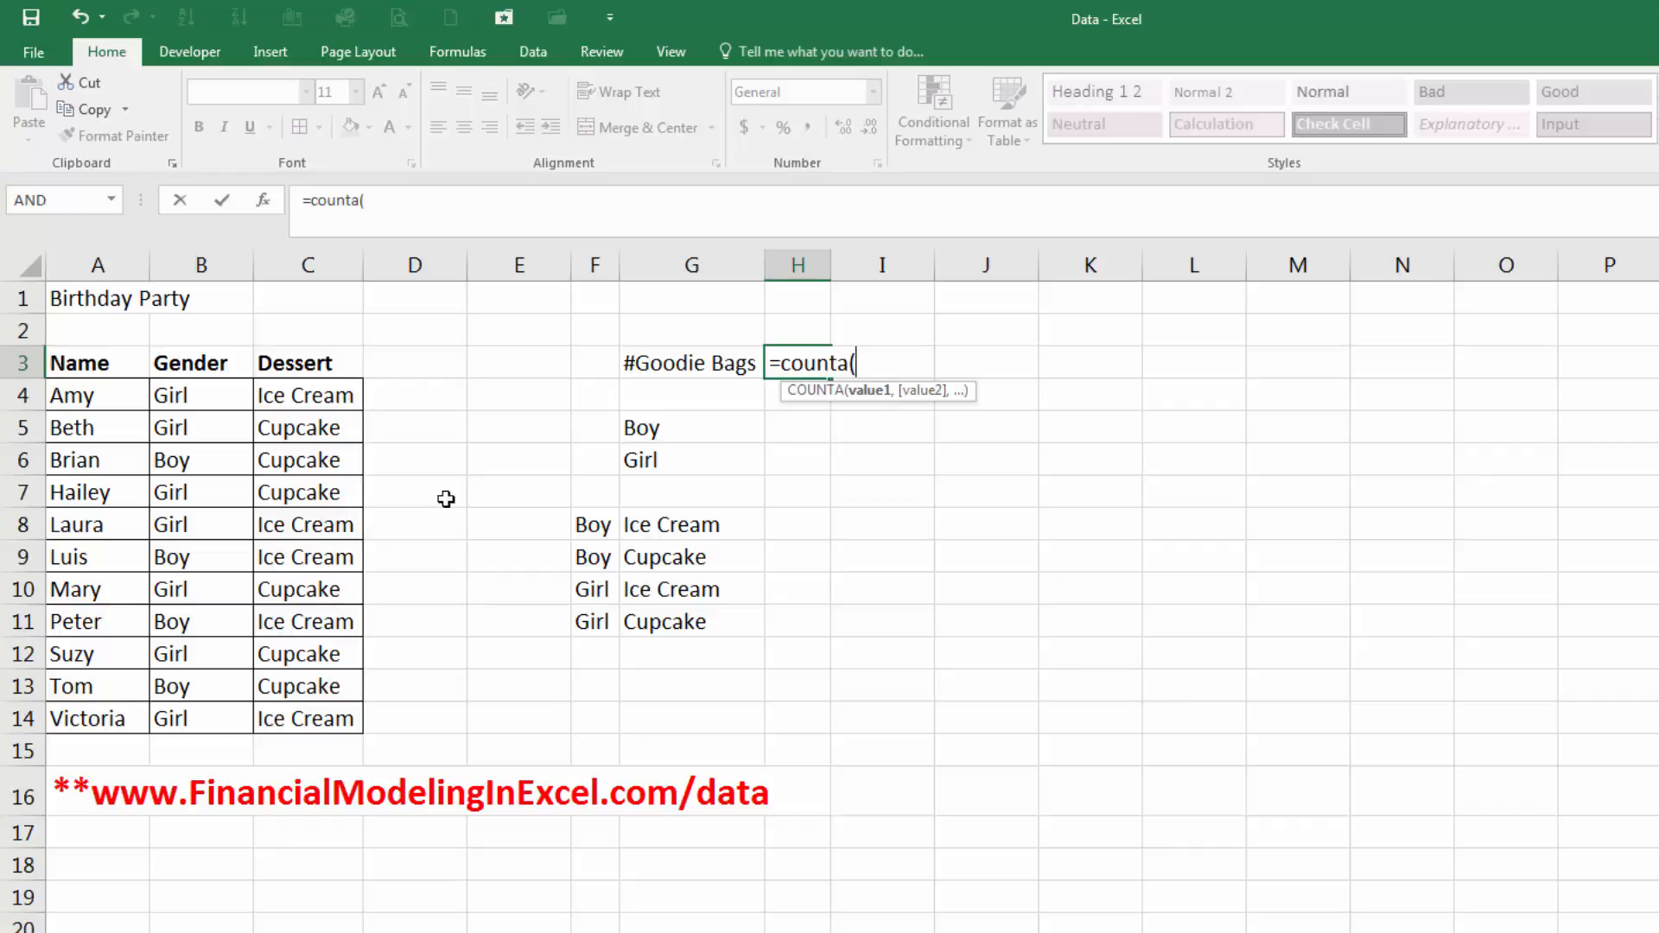
{"action": "left_click", "coordinate": [77, 387]}
{"action": "left_click_drag", "start_coordinate": [78, 430], "coordinate": [68, 712]}
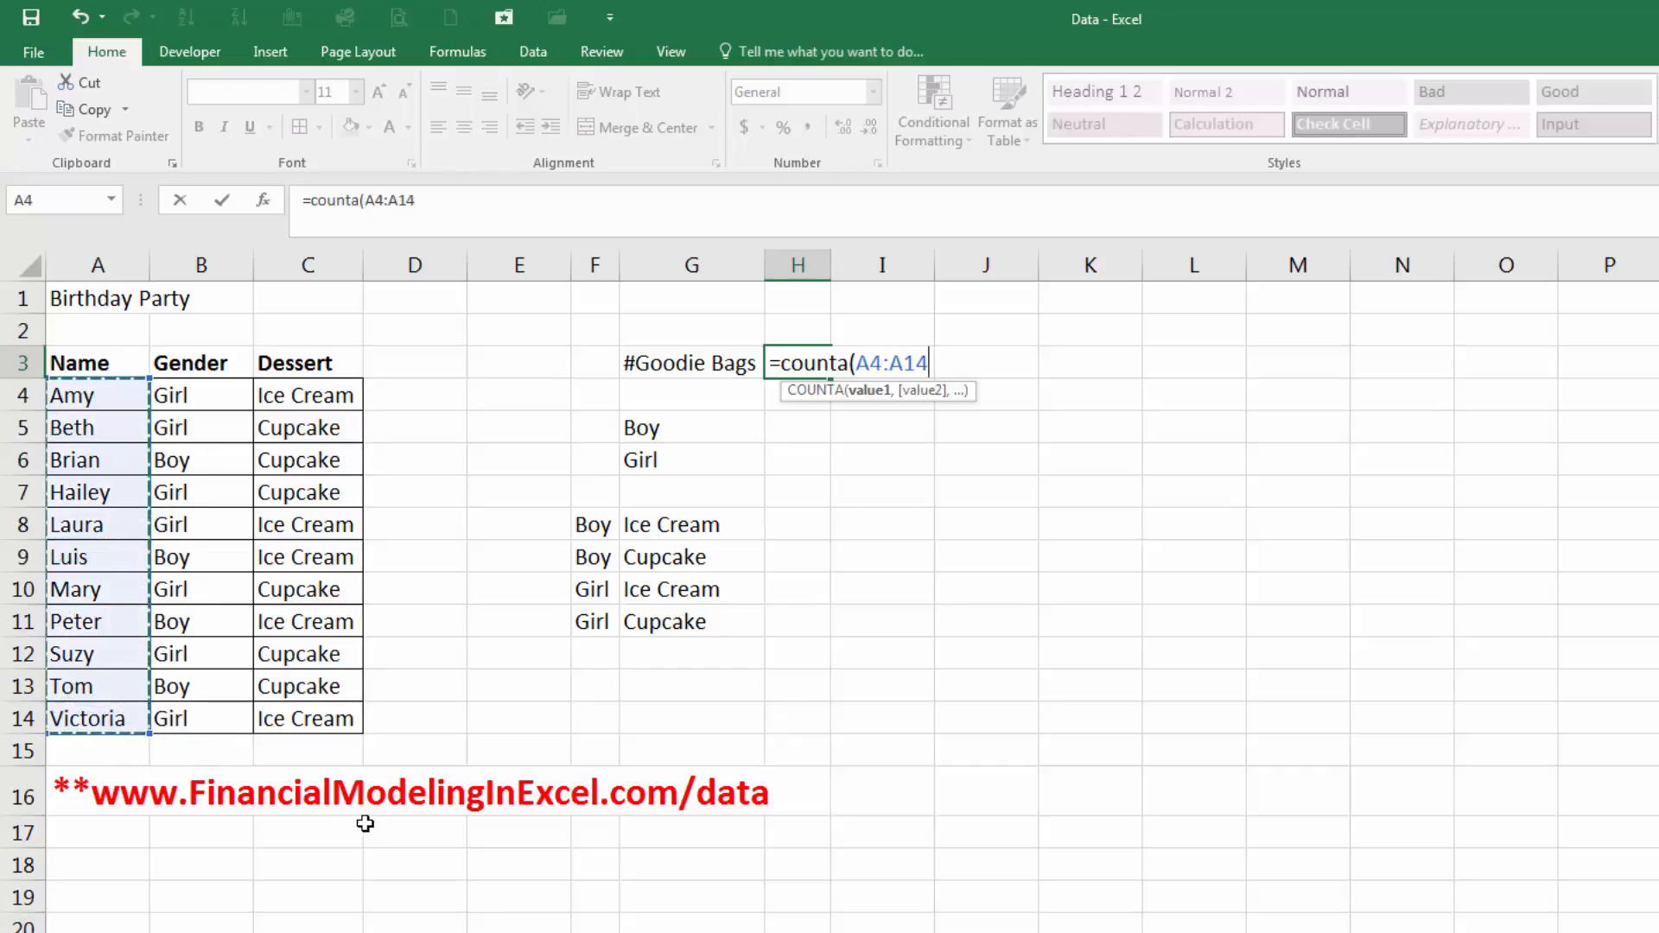
{"action": "type", "text": ")"}
{"action": "key", "text": "Return"}
{"action": "key", "text": "Up"}
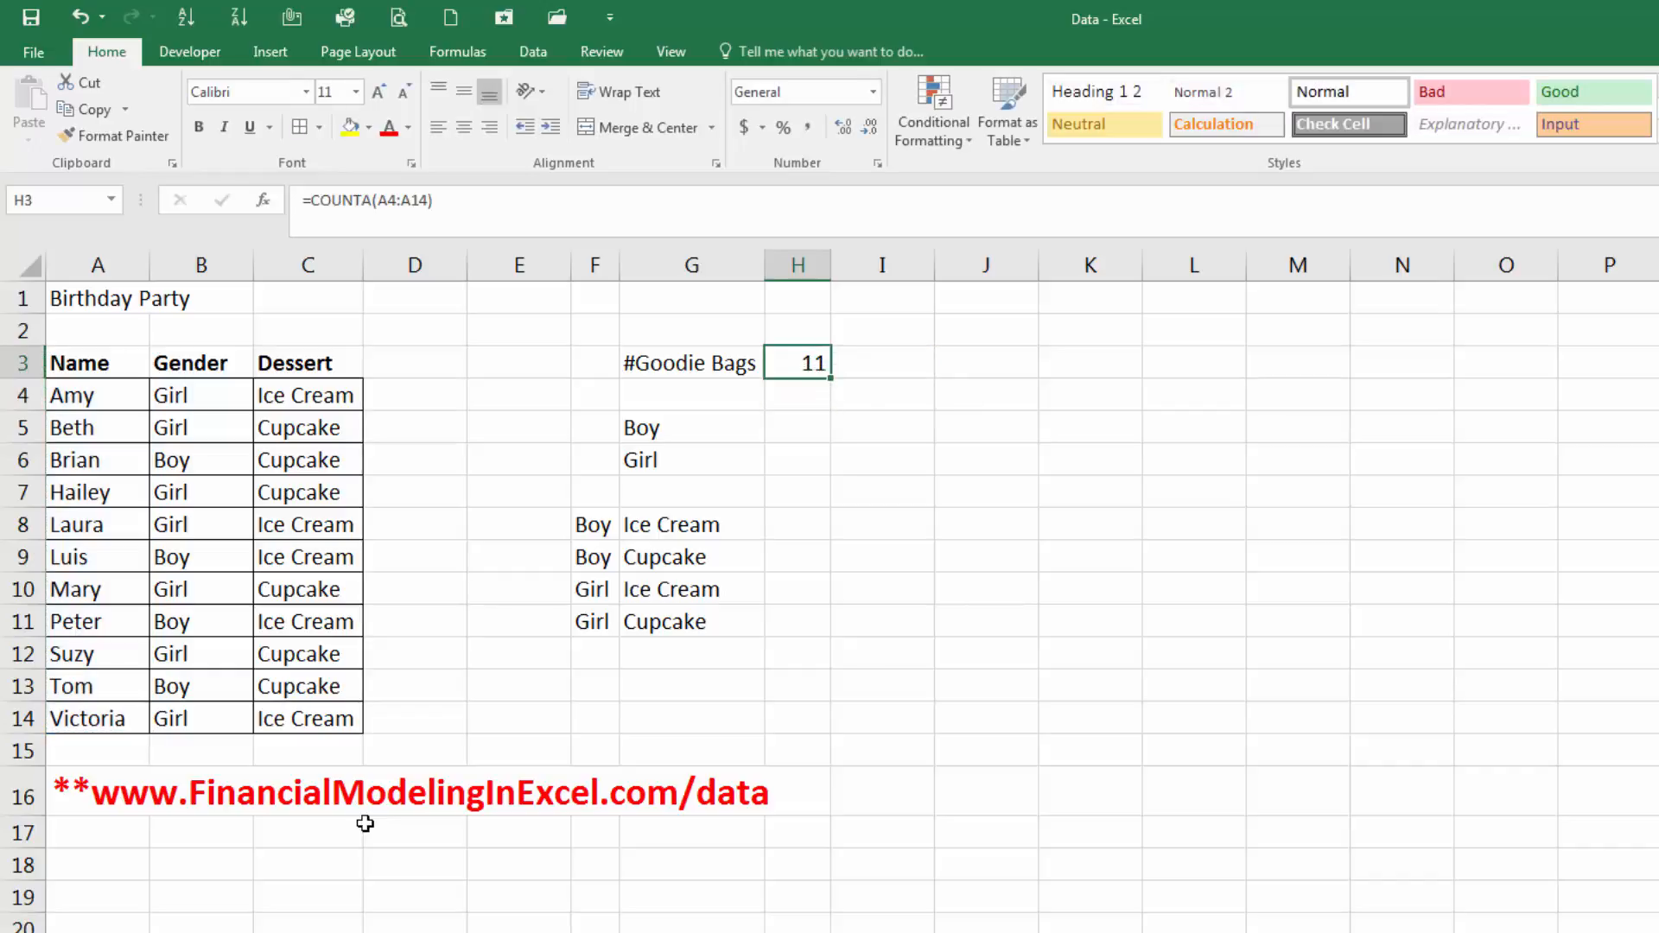
Try changing the goodie-bag count to COUNTA of the whole column A, and undo that change
{"action": "key", "text": "F2"}
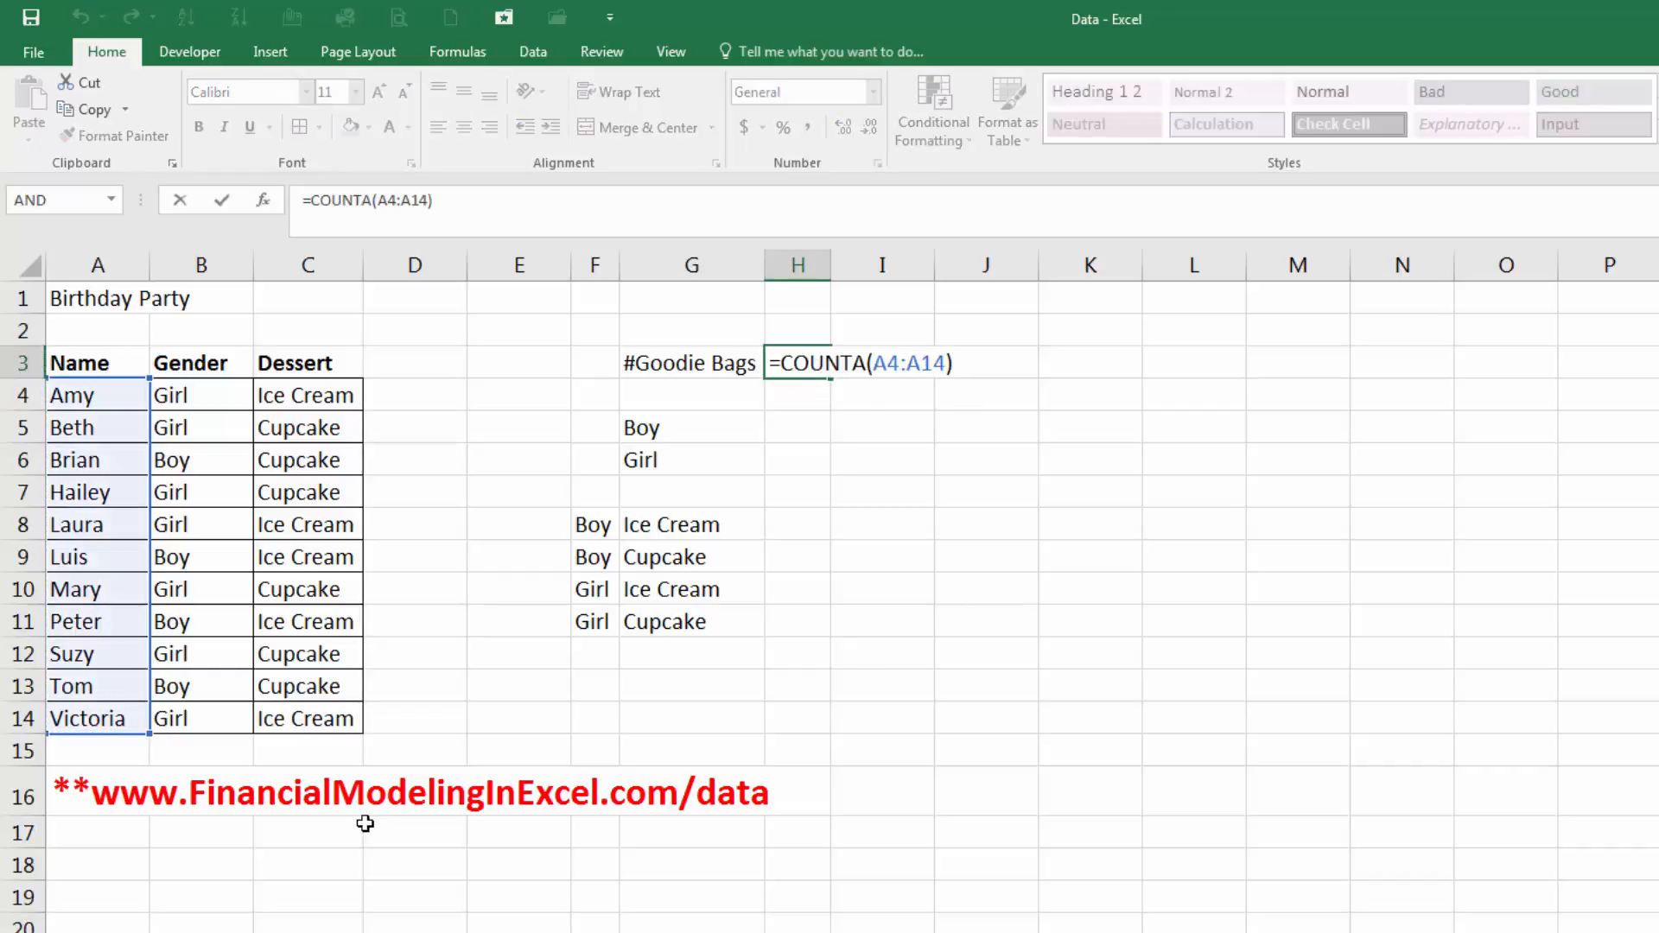
{"action": "key", "text": "Escape"}
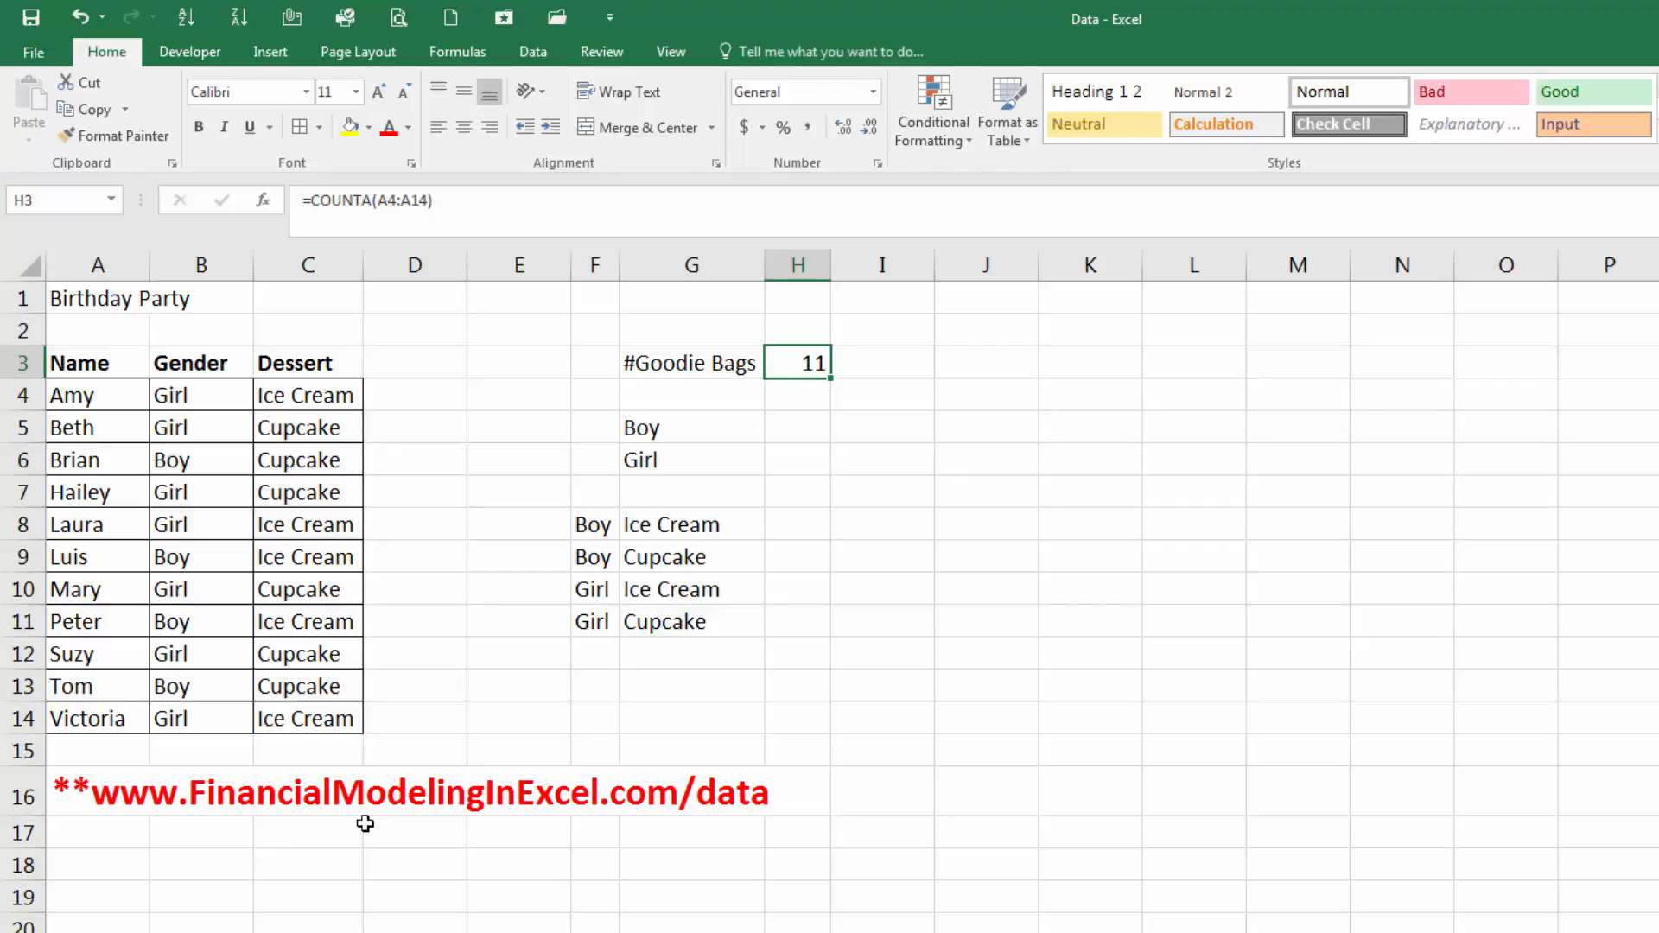
{"action": "key", "text": "F2"}
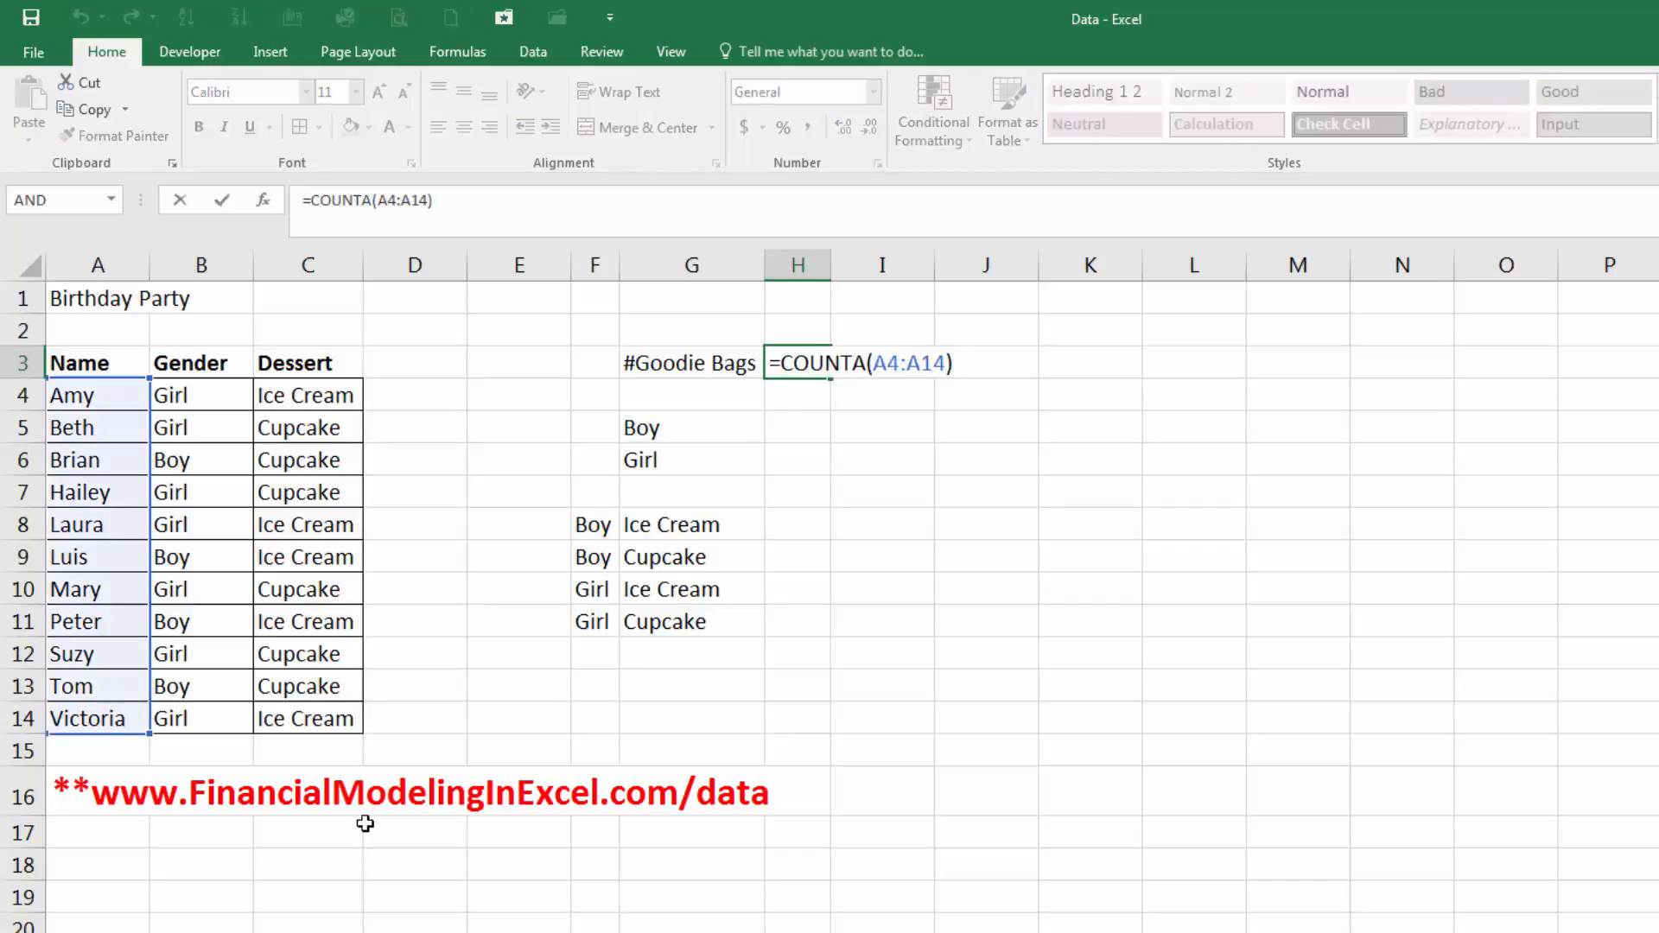
{"action": "key", "text": "BackSpace"}
{"action": "key", "text": "BackSpace"}
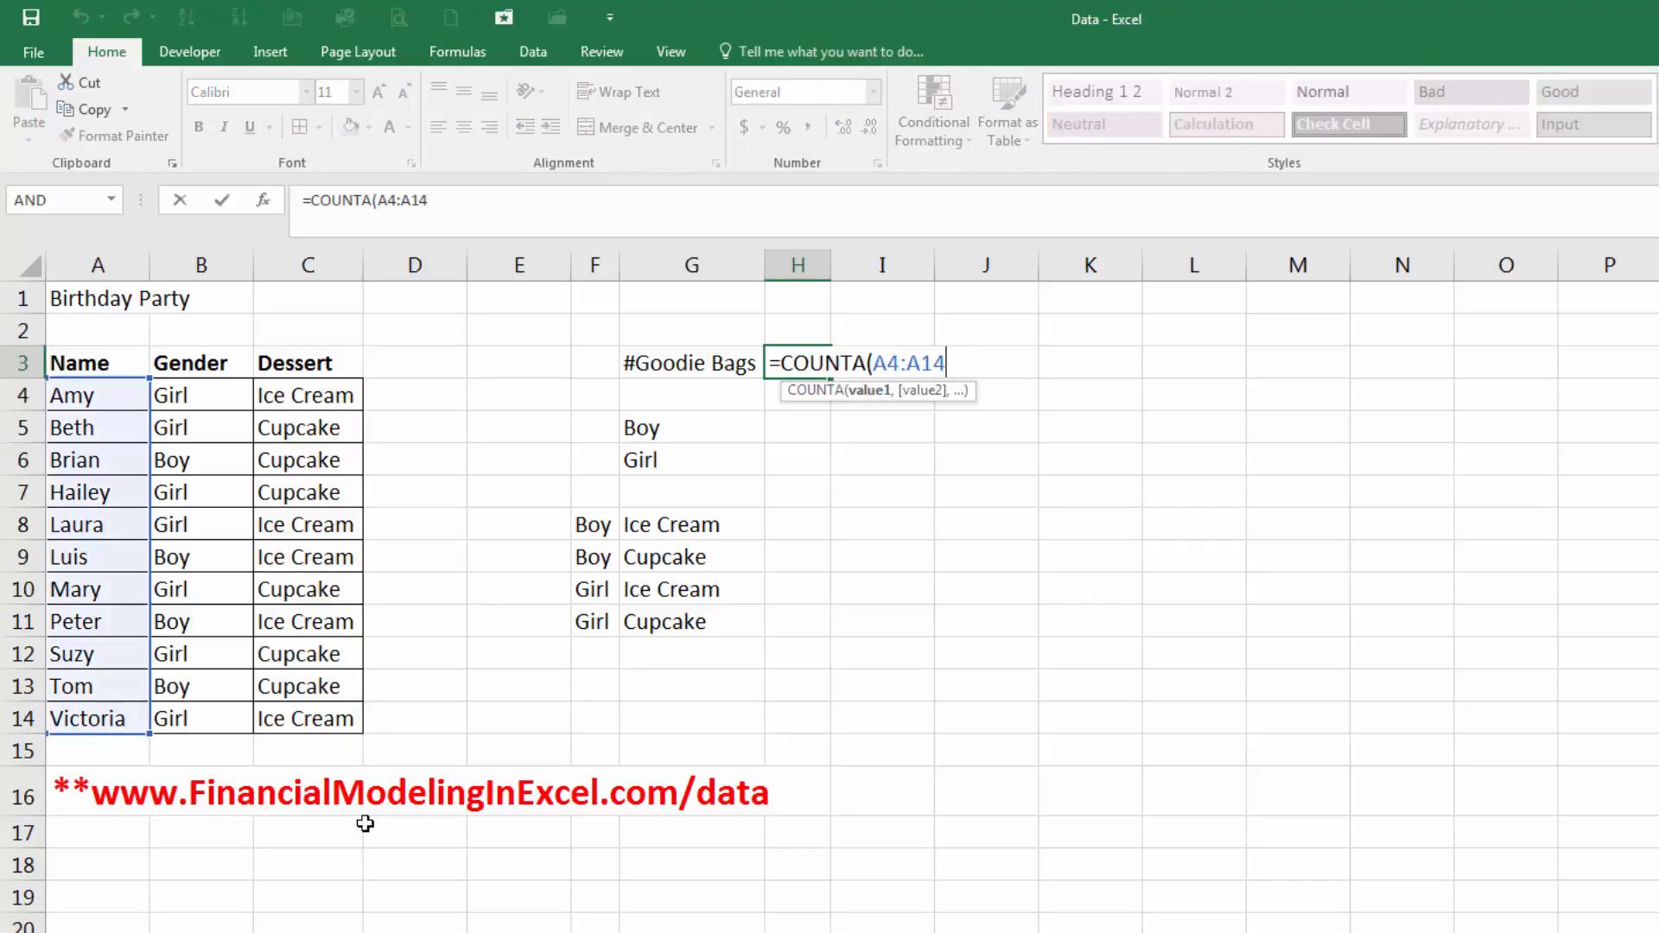
{"action": "key", "text": "BackSpace"}
{"action": "key", "text": "Left"}
{"action": "key", "text": "Left"}
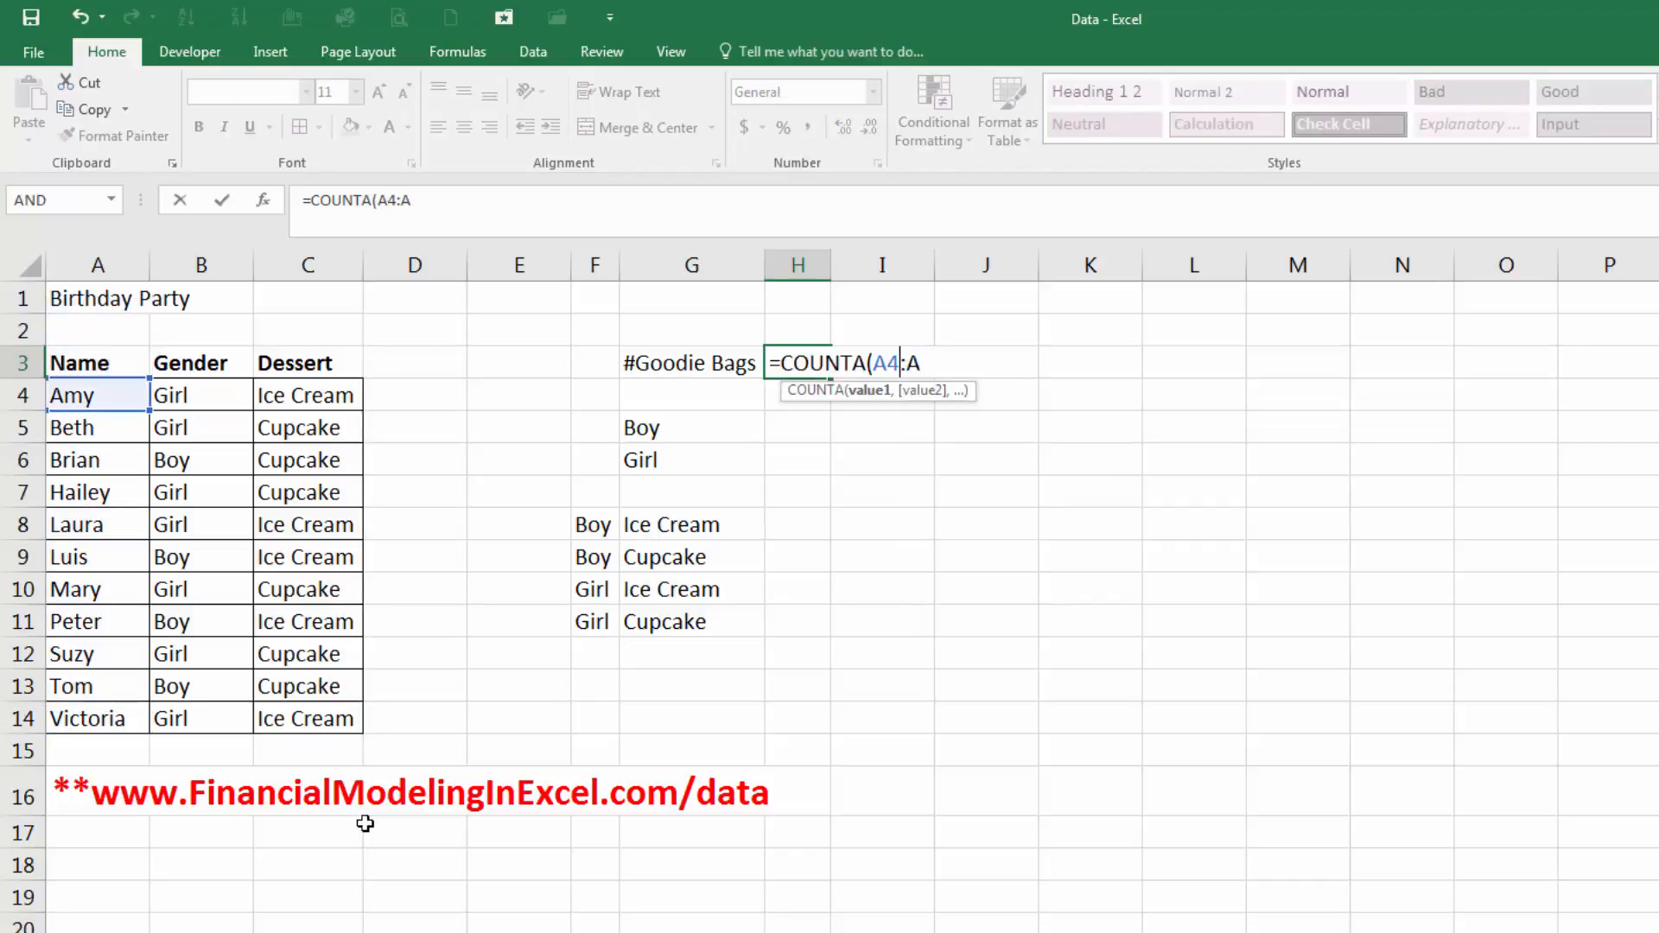
{"action": "key", "text": "BackSpace"}
{"action": "key", "text": "Return"}
{"action": "key", "text": "Up"}
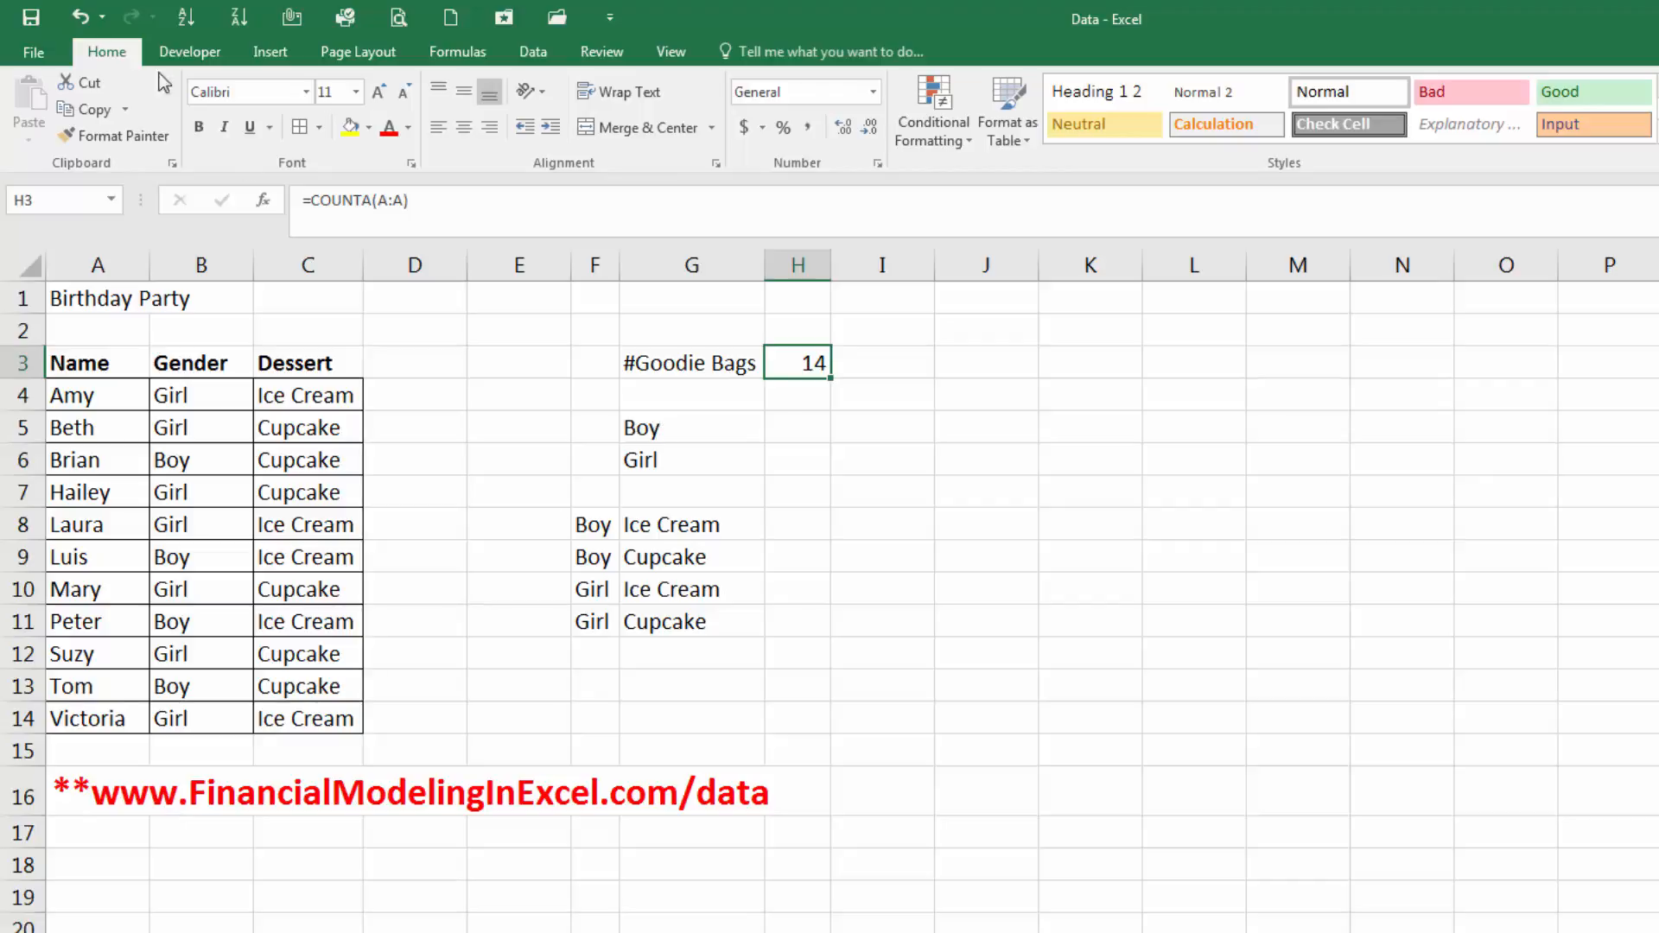
{"action": "left_click", "coordinate": [87, 28]}
Count the boys in H5 with COUNTIF on column B using the Boy label in G5, and fill it down to H6
{"action": "left_click", "coordinate": [829, 431]}
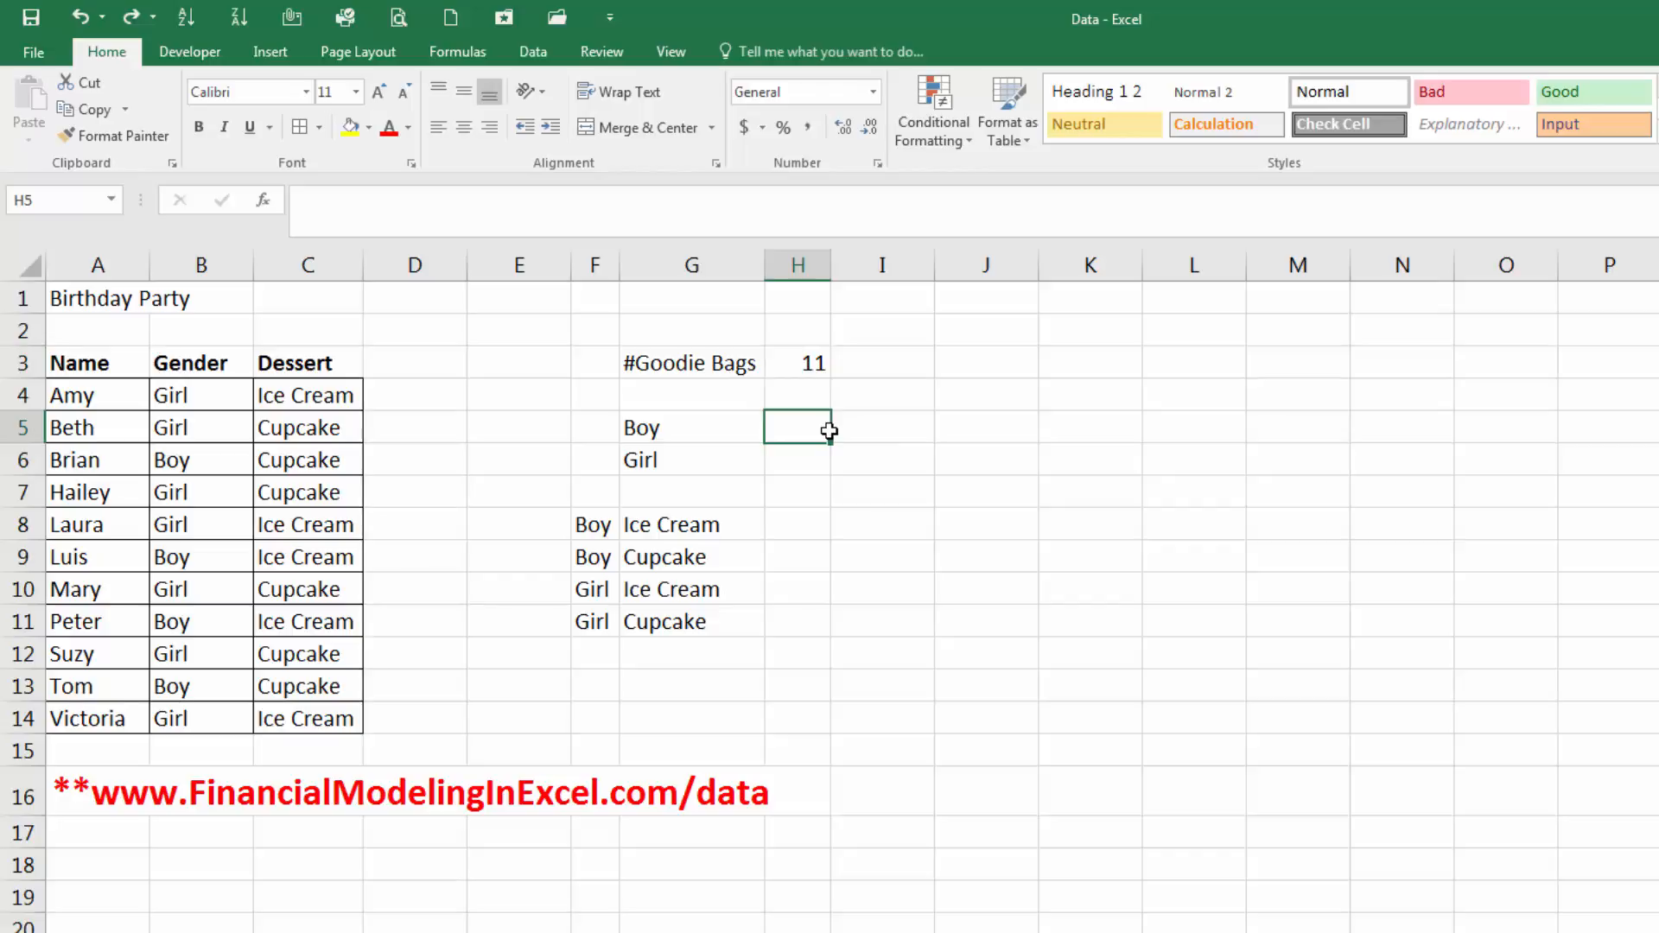
{"action": "type", "text": "=coun"}
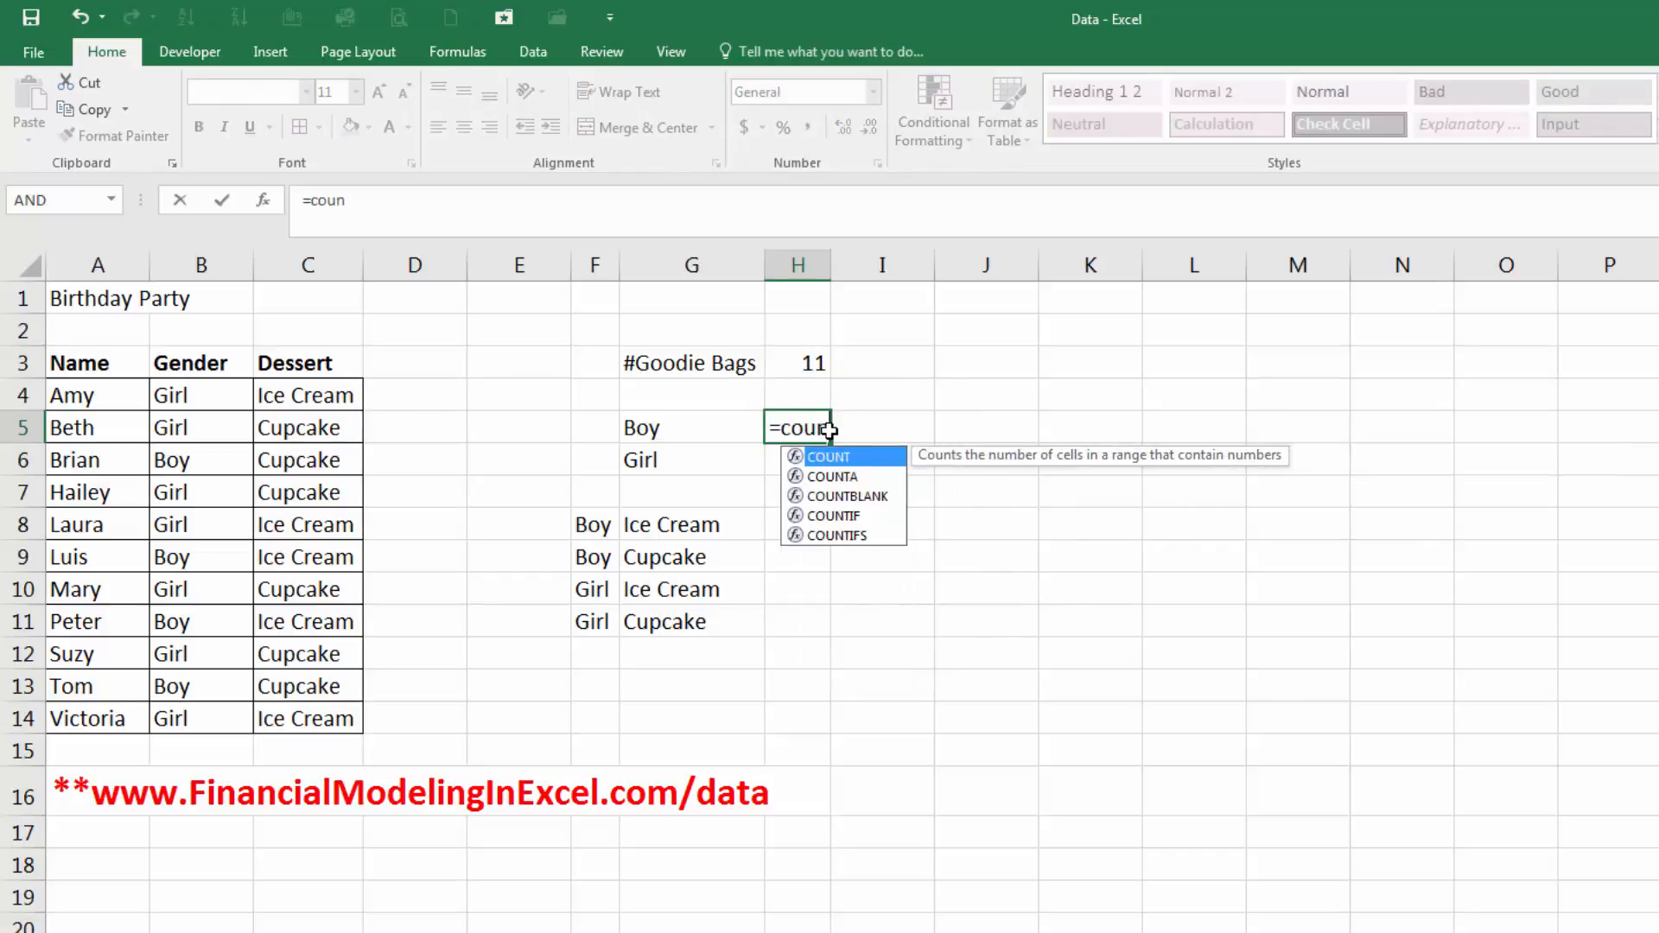
{"action": "type", "text": "tif("}
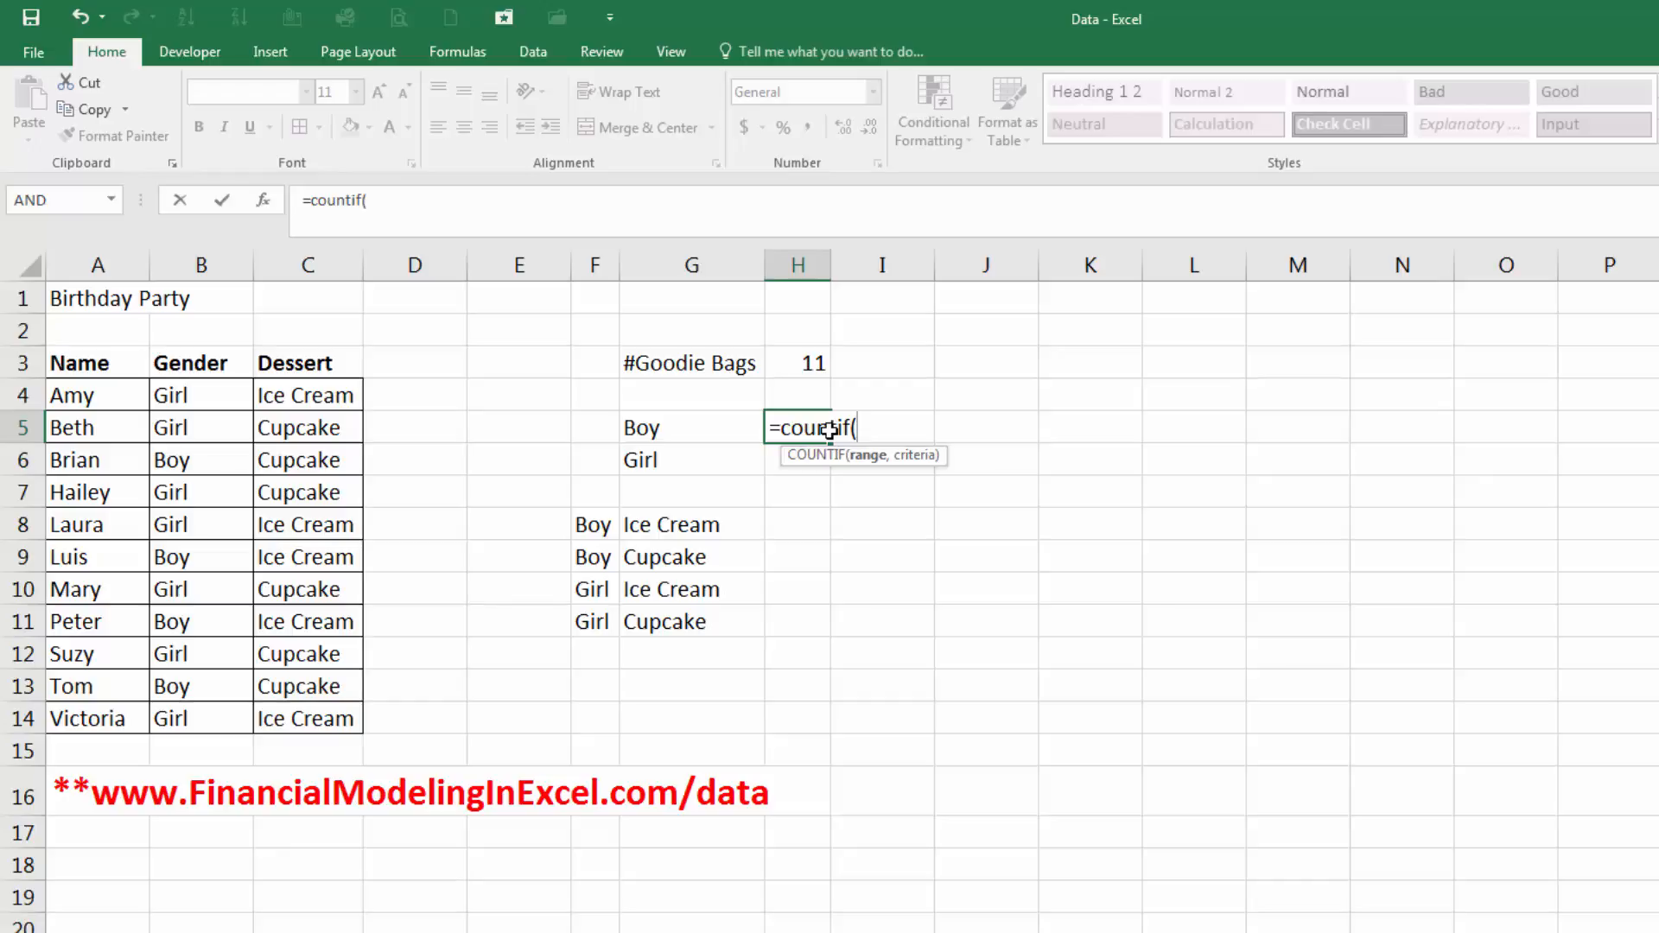
{"action": "left_click", "coordinate": [229, 262]}
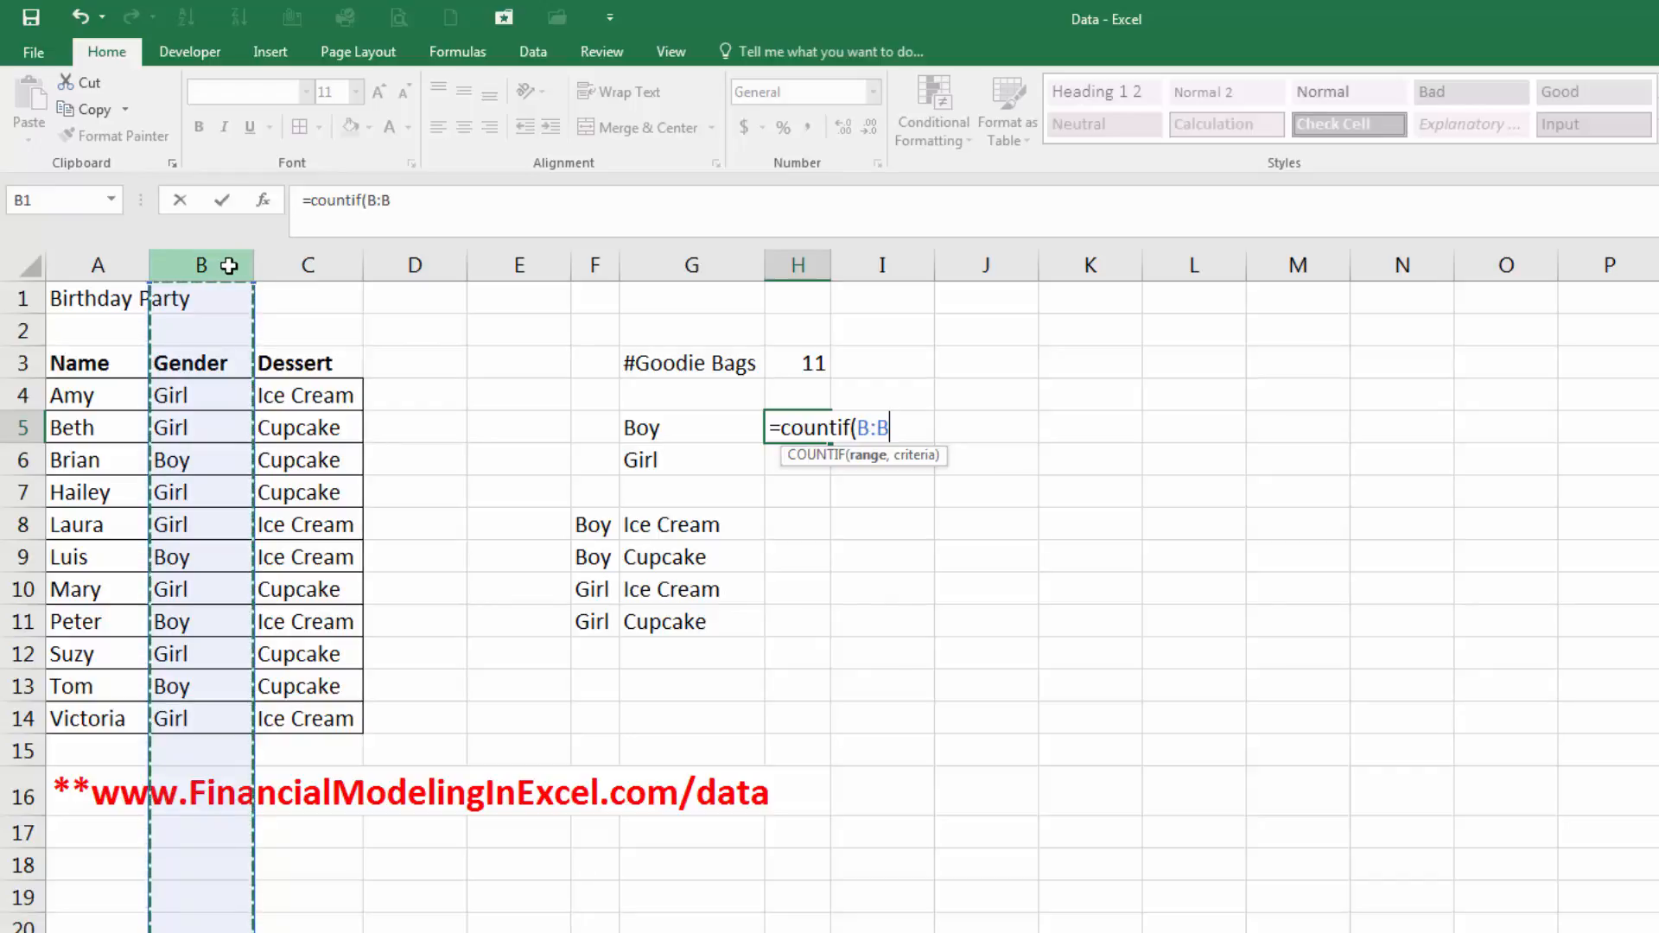
{"action": "type", "text": ","}
{"action": "key", "text": "Left"}
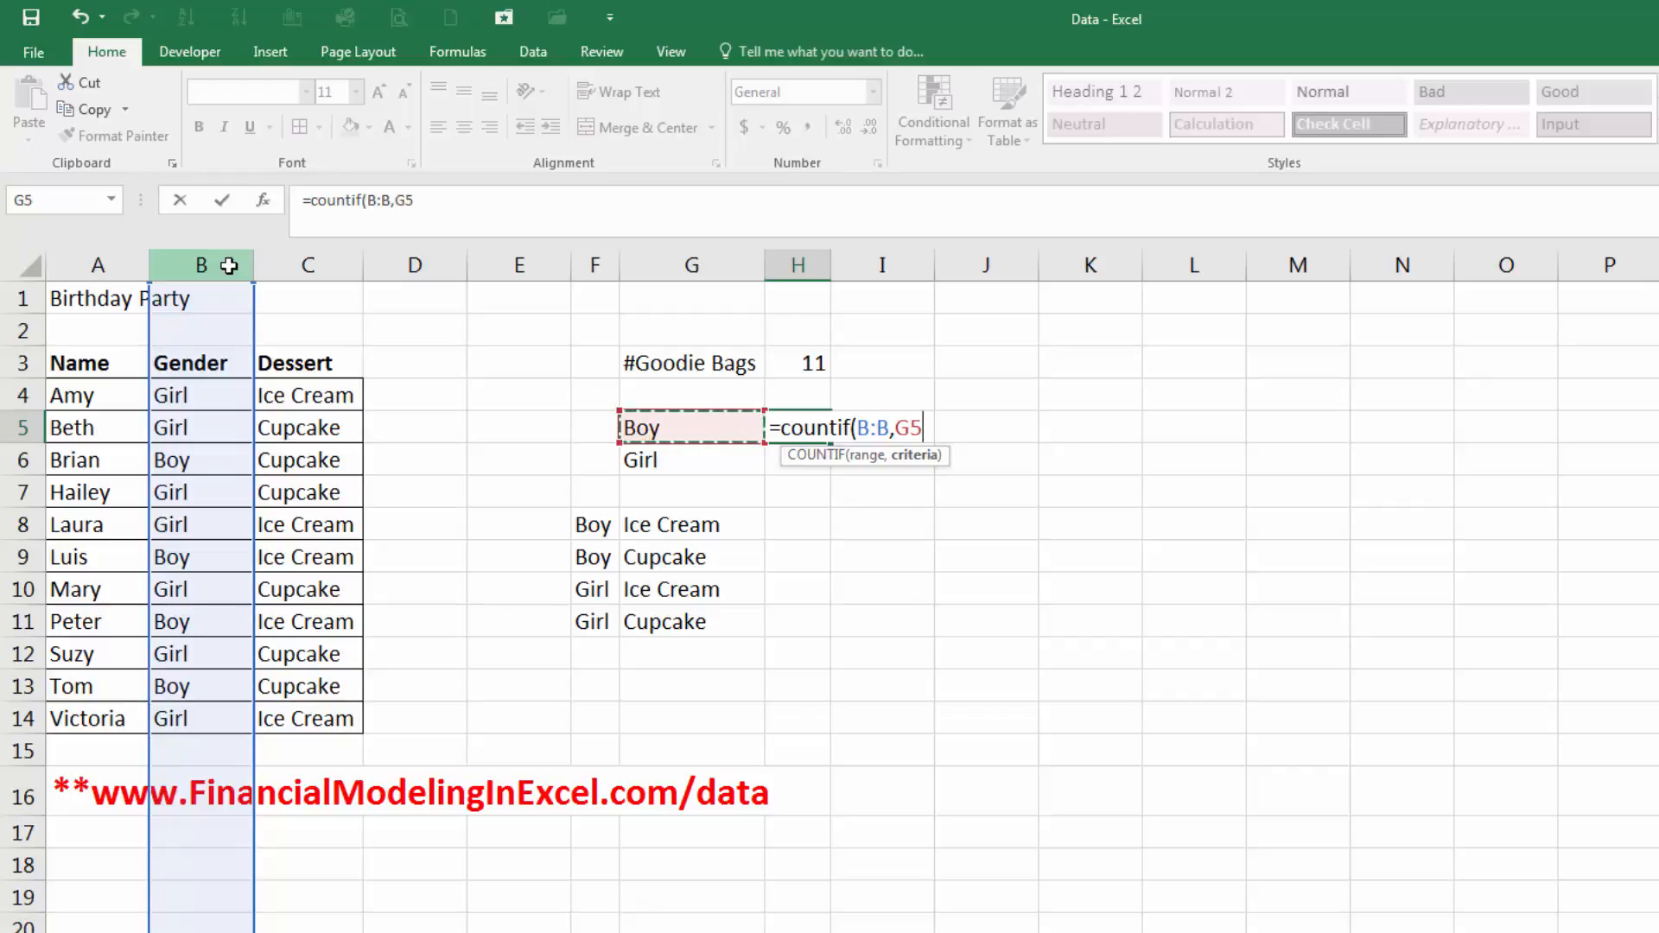
{"action": "key", "text": "Return"}
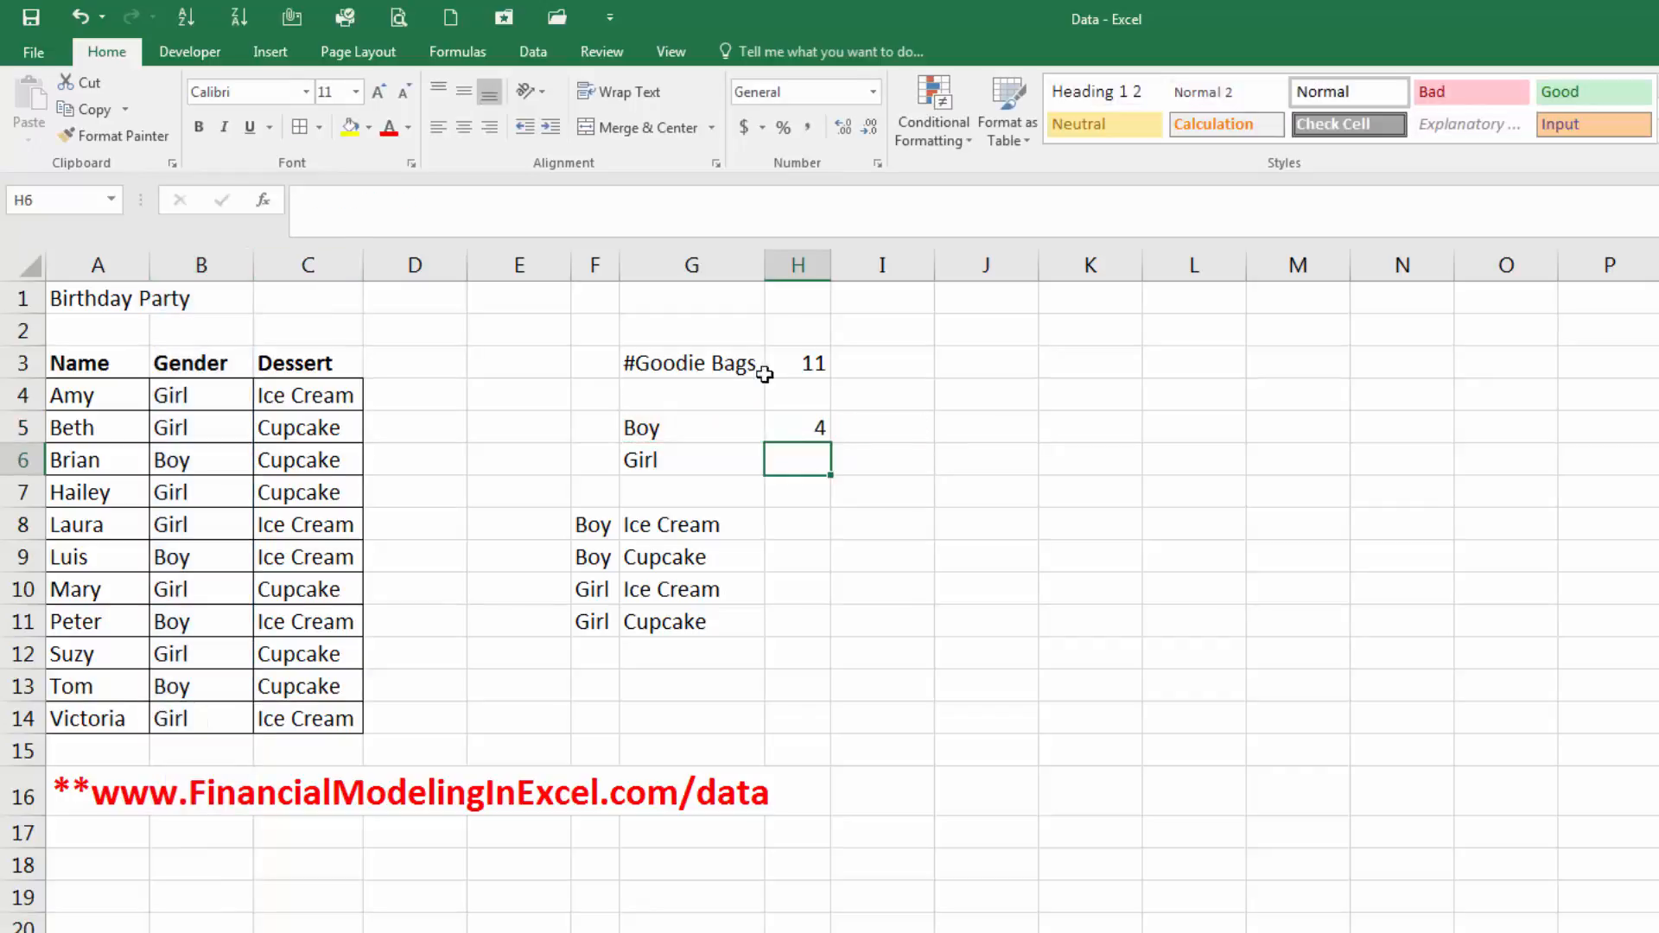
{"action": "left_click", "coordinate": [828, 436]}
{"action": "left_click_drag", "start_coordinate": [833, 441], "coordinate": [830, 467]}
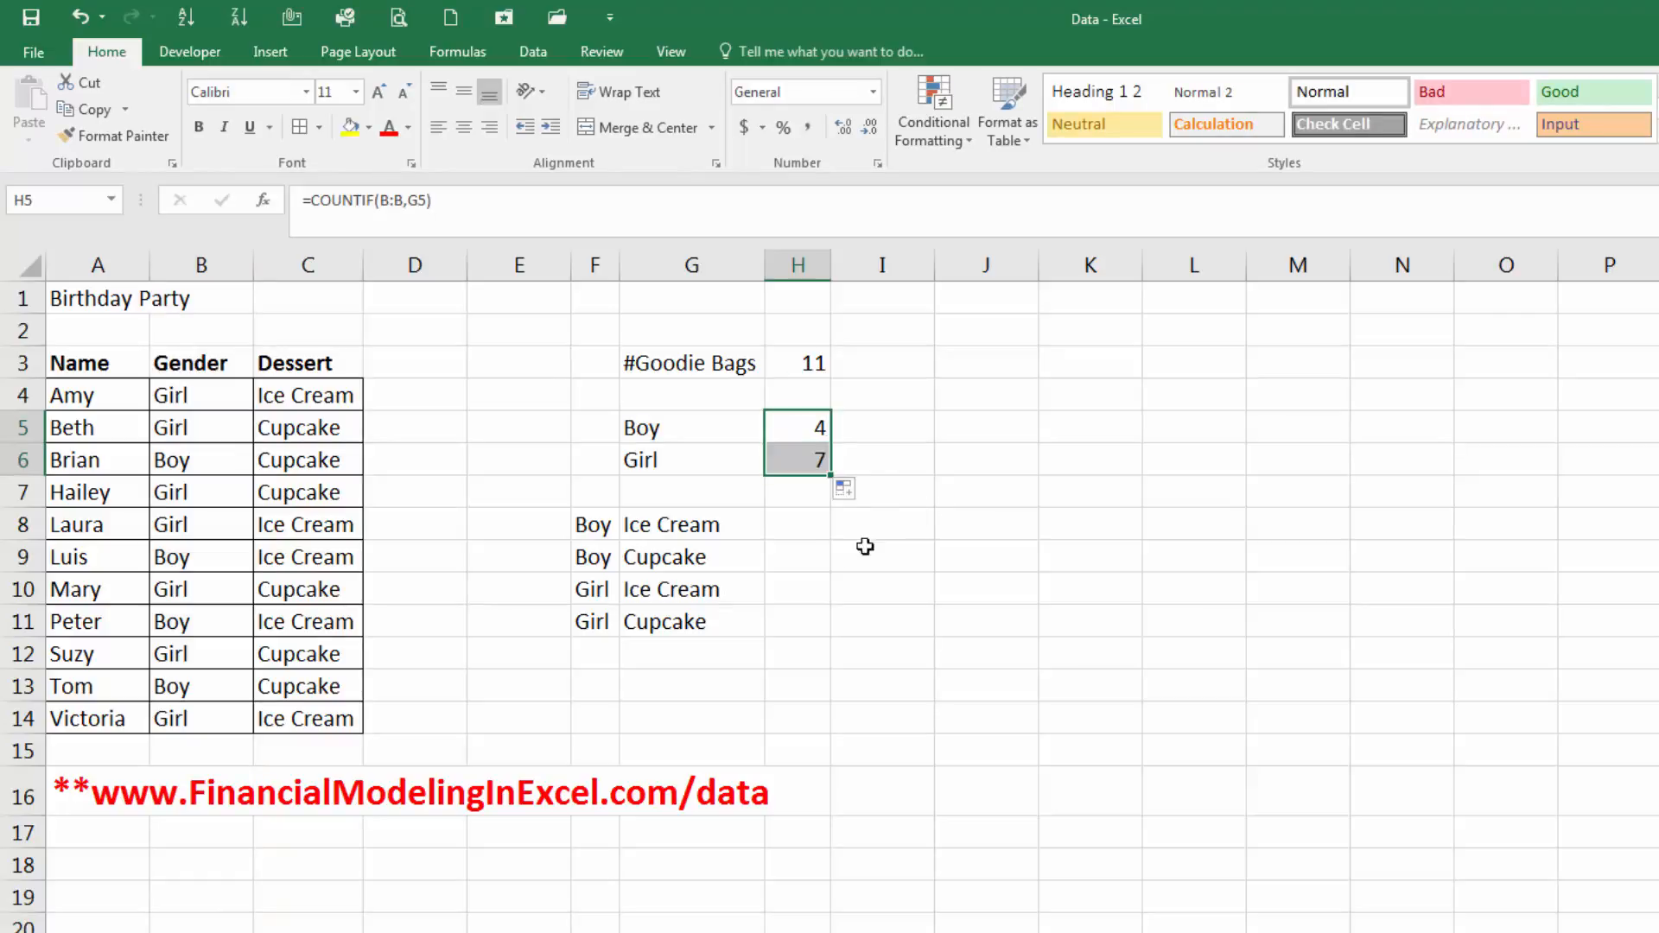
In H8, count boys wanting ice cream with COUNTIFS on columns B and C using criteria F8 and G8
{"action": "left_click", "coordinate": [806, 528]}
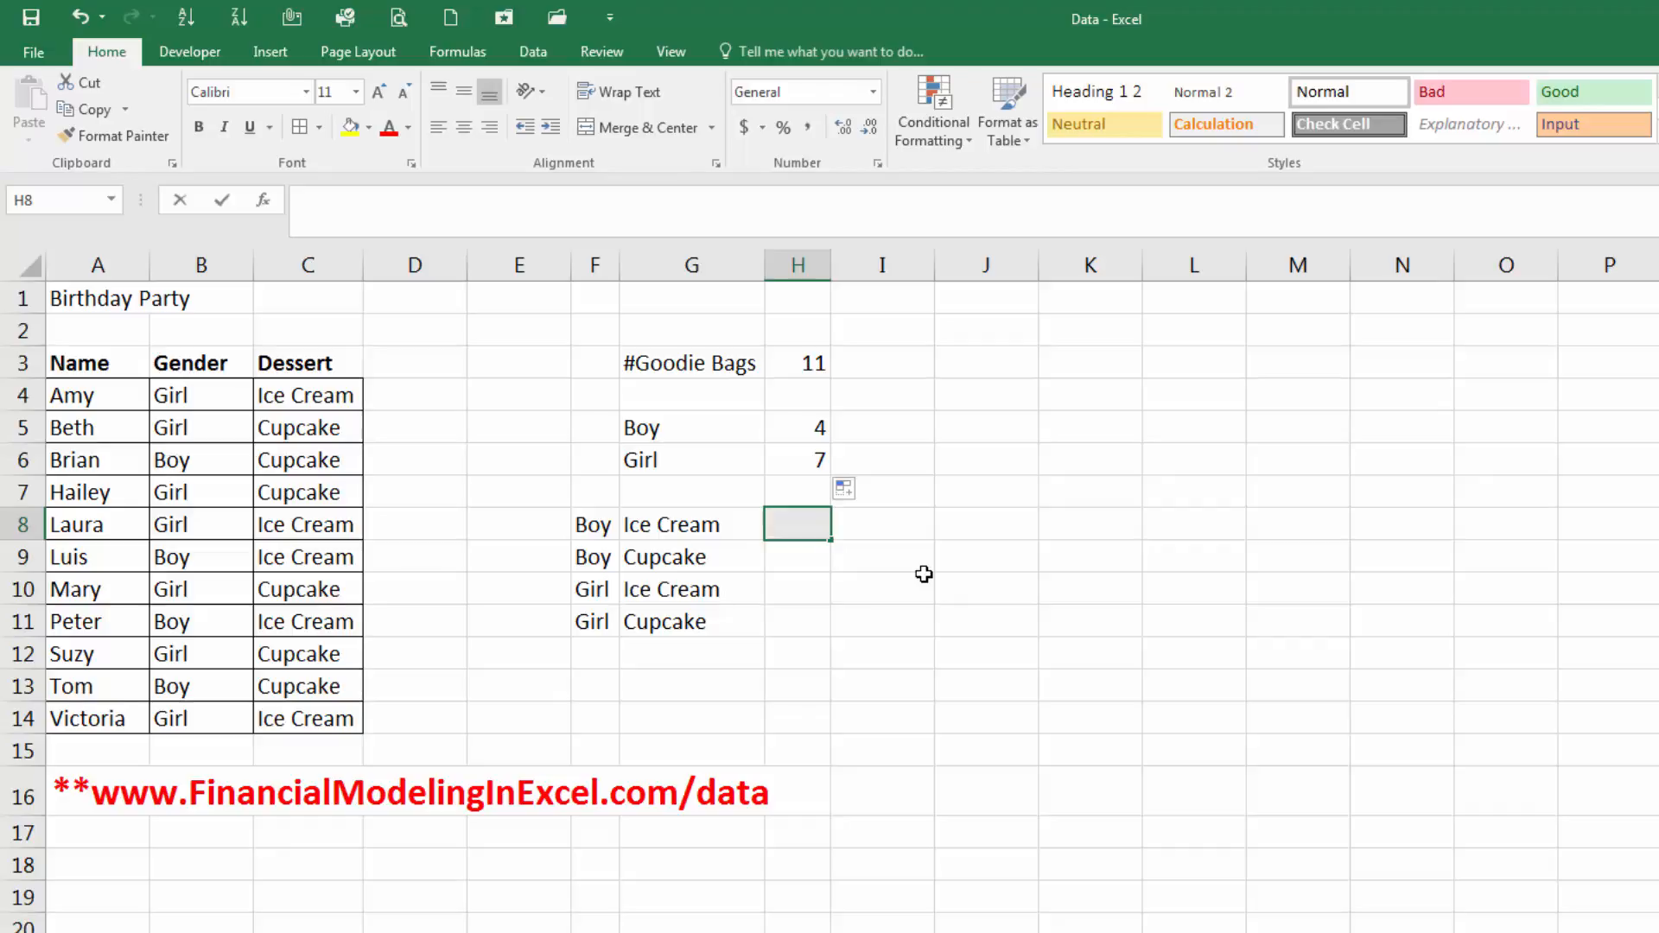
{"action": "type", "text": "=count"}
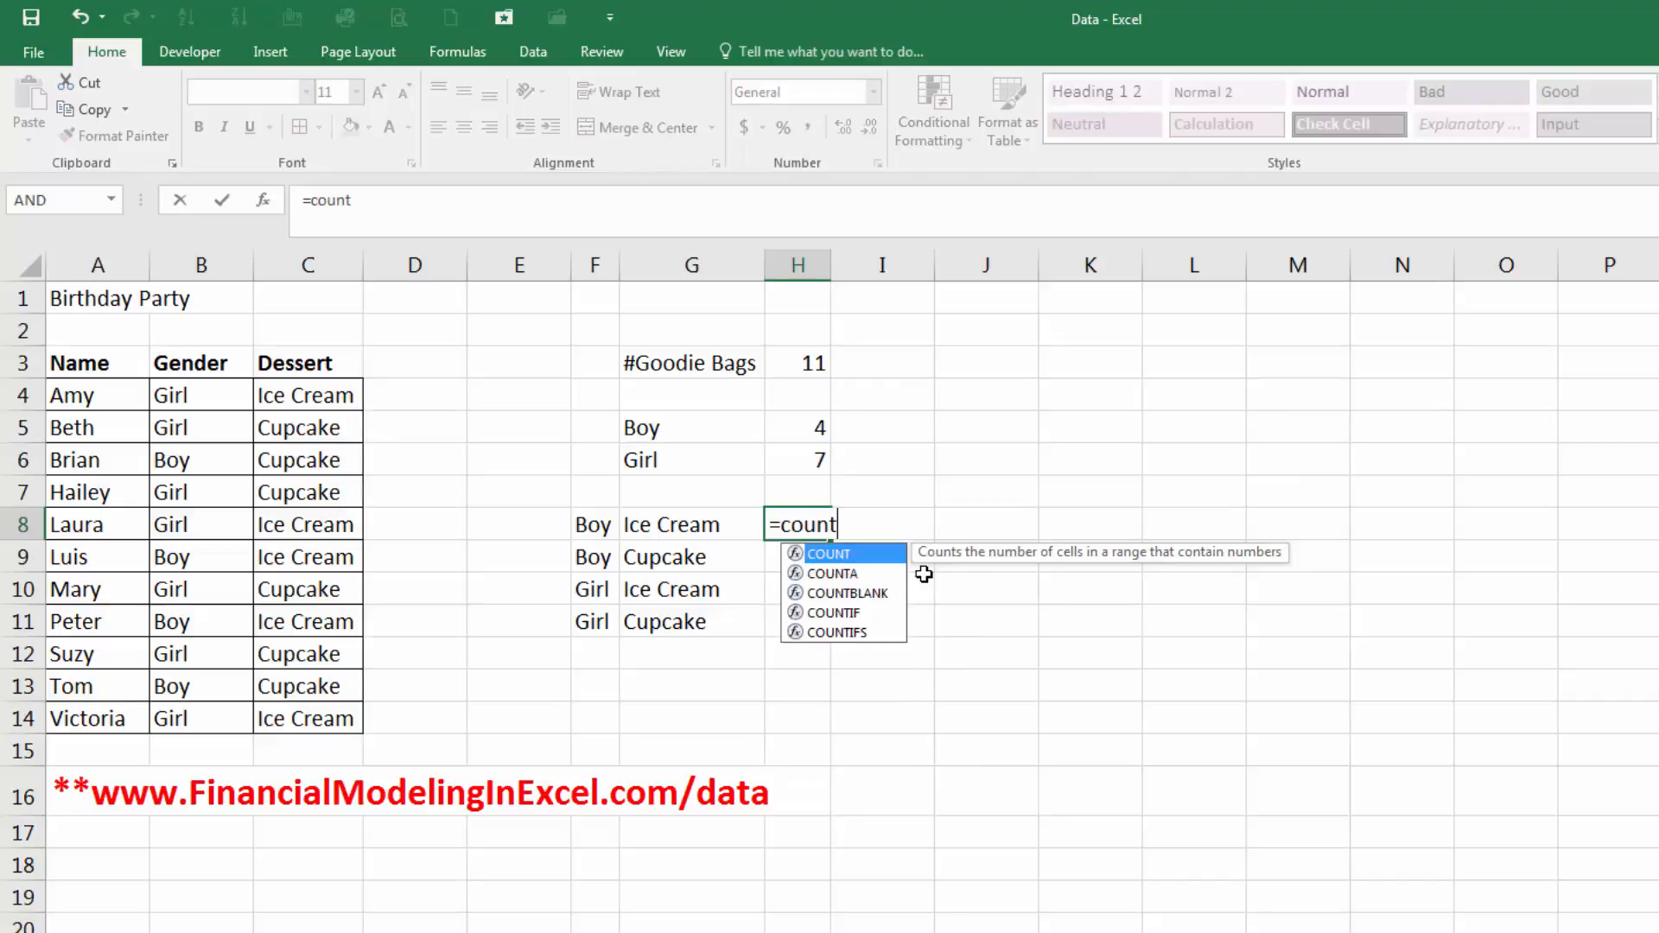
{"action": "type", "text": "ifs("}
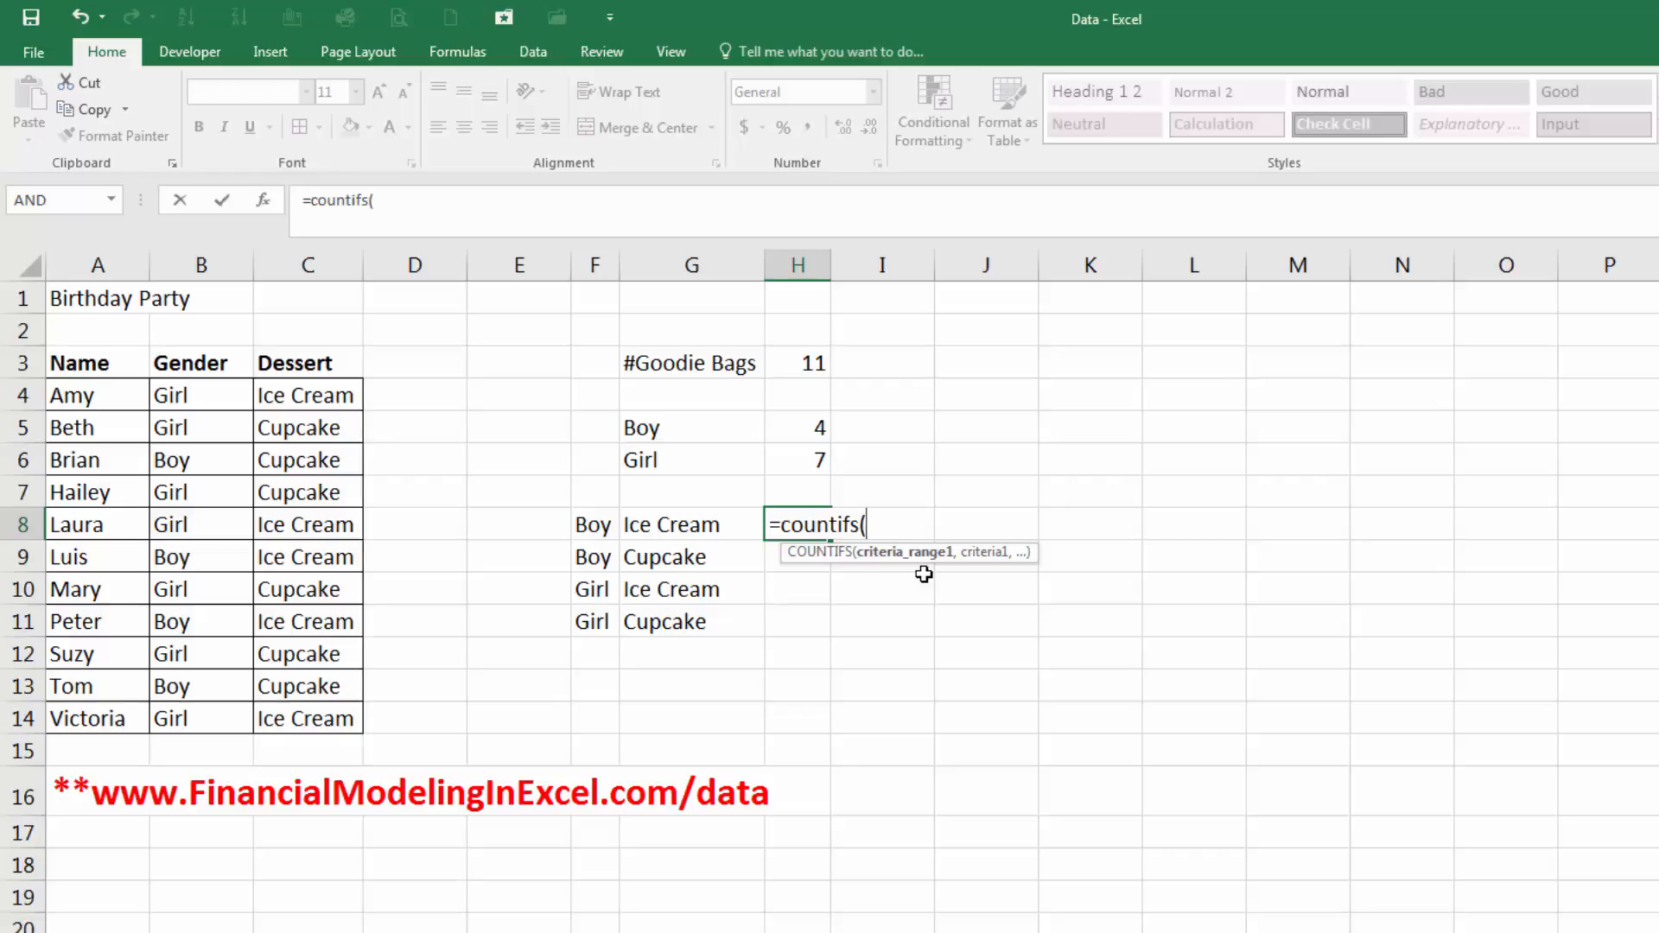
{"action": "left_click", "coordinate": [203, 253]}
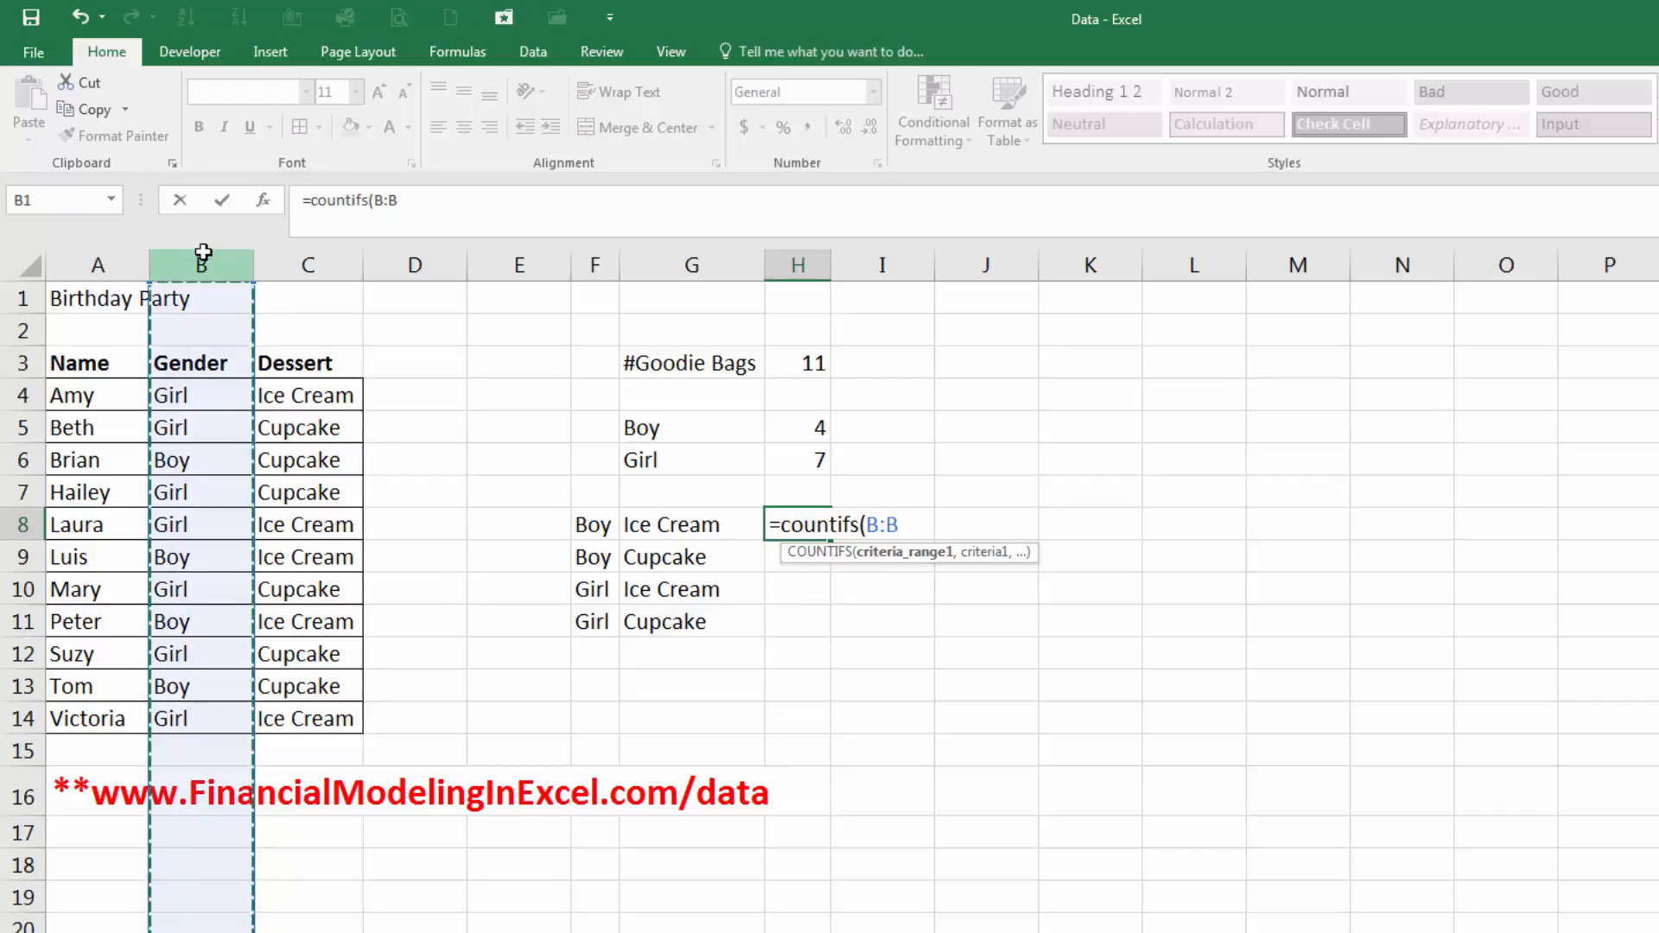
{"action": "type", "text": ","}
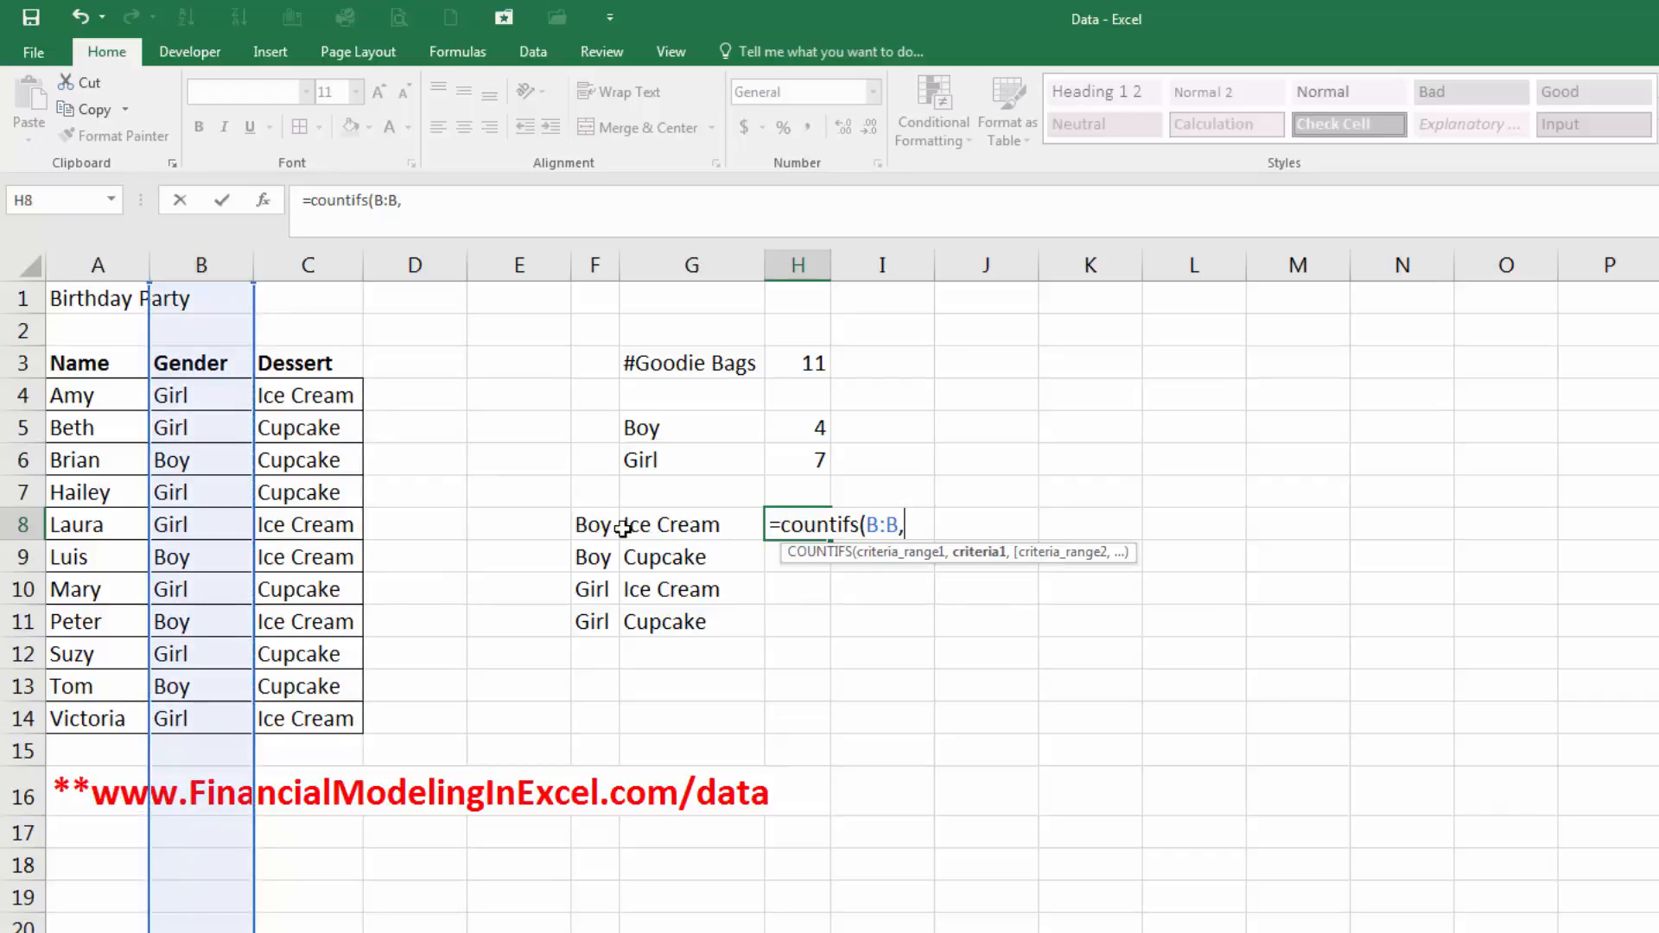
{"action": "left_click", "coordinate": [588, 524]}
{"action": "type", "text": ","}
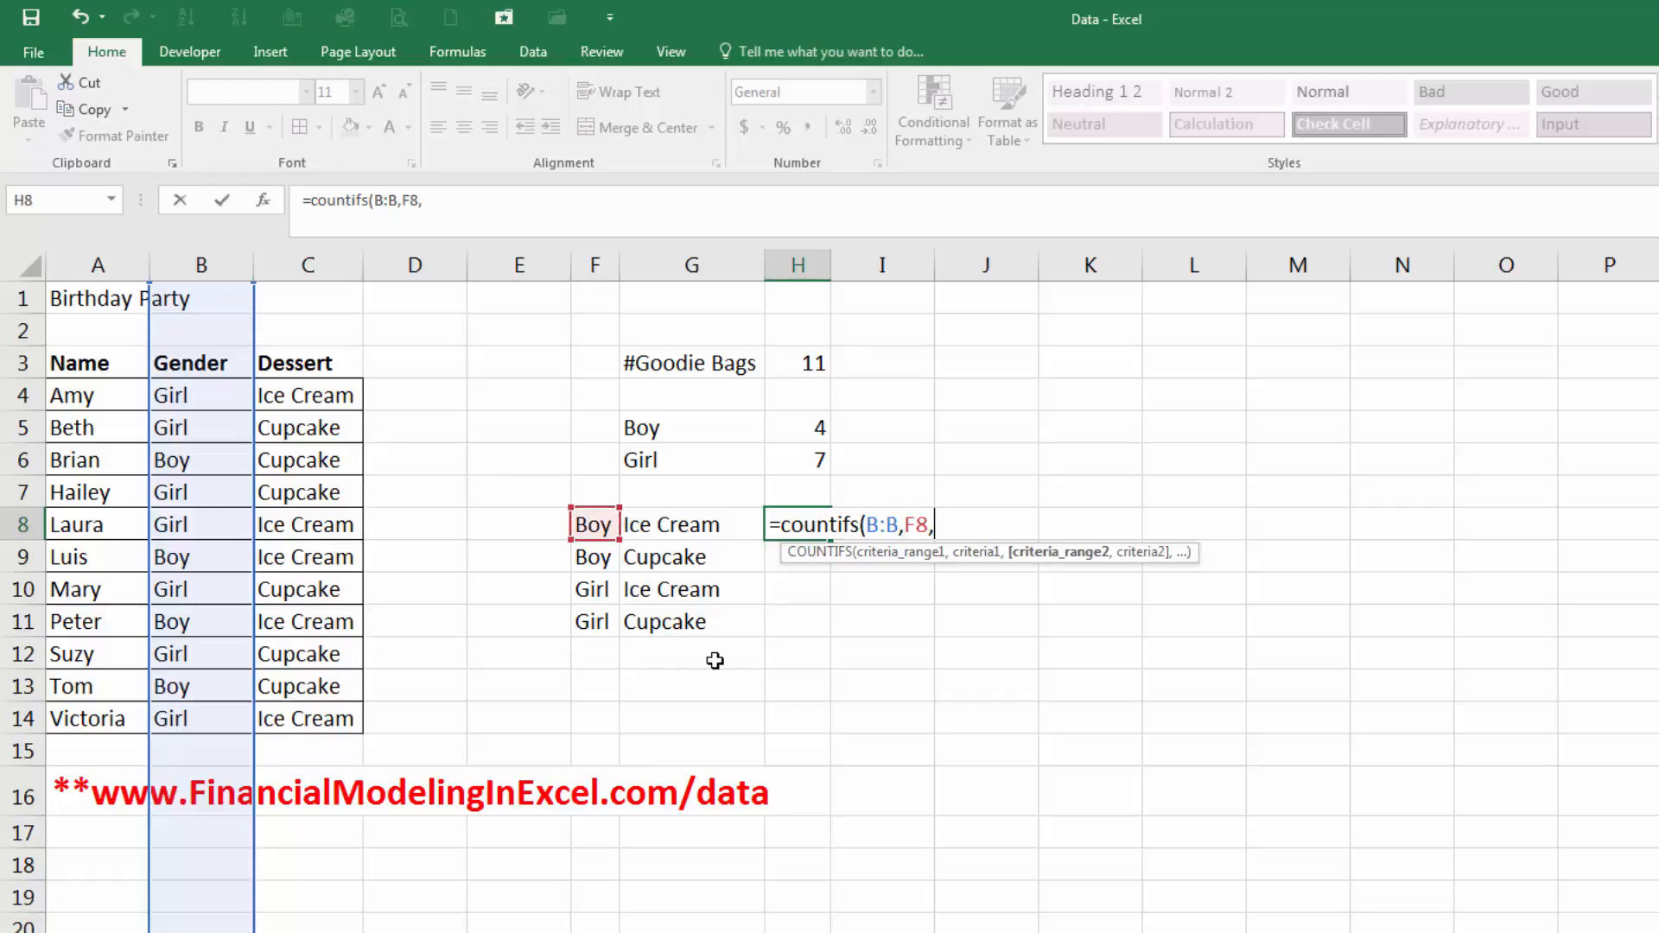
{"action": "left_click", "coordinate": [331, 266]}
{"action": "type", "text": ","}
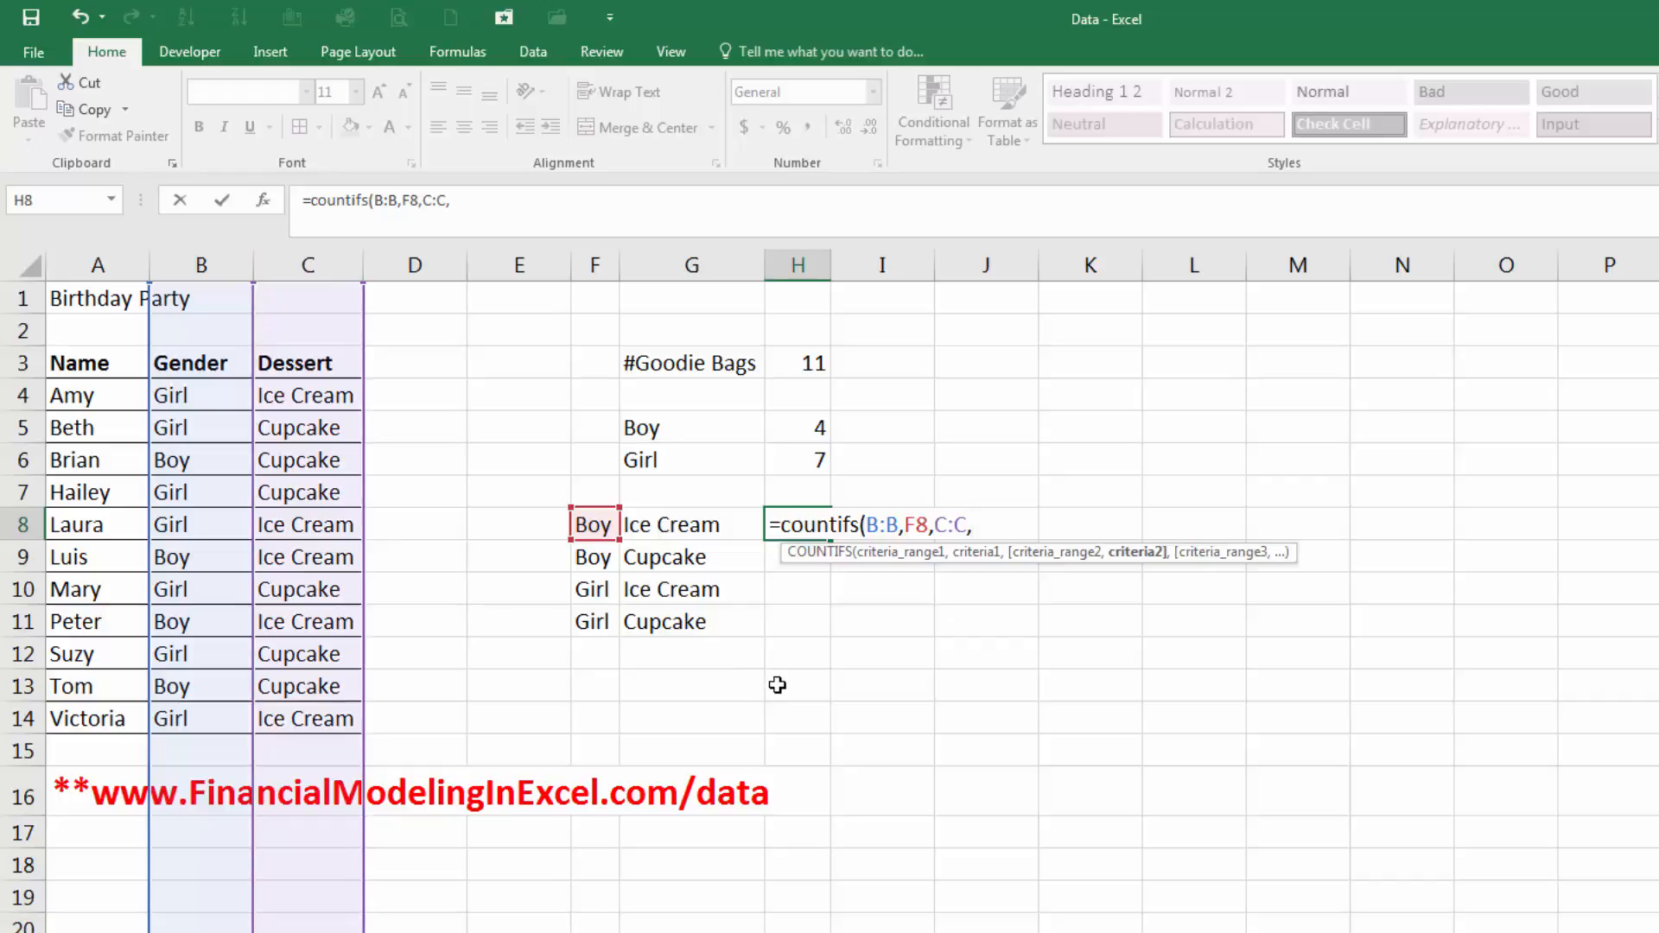
{"action": "left_click", "coordinate": [693, 526]}
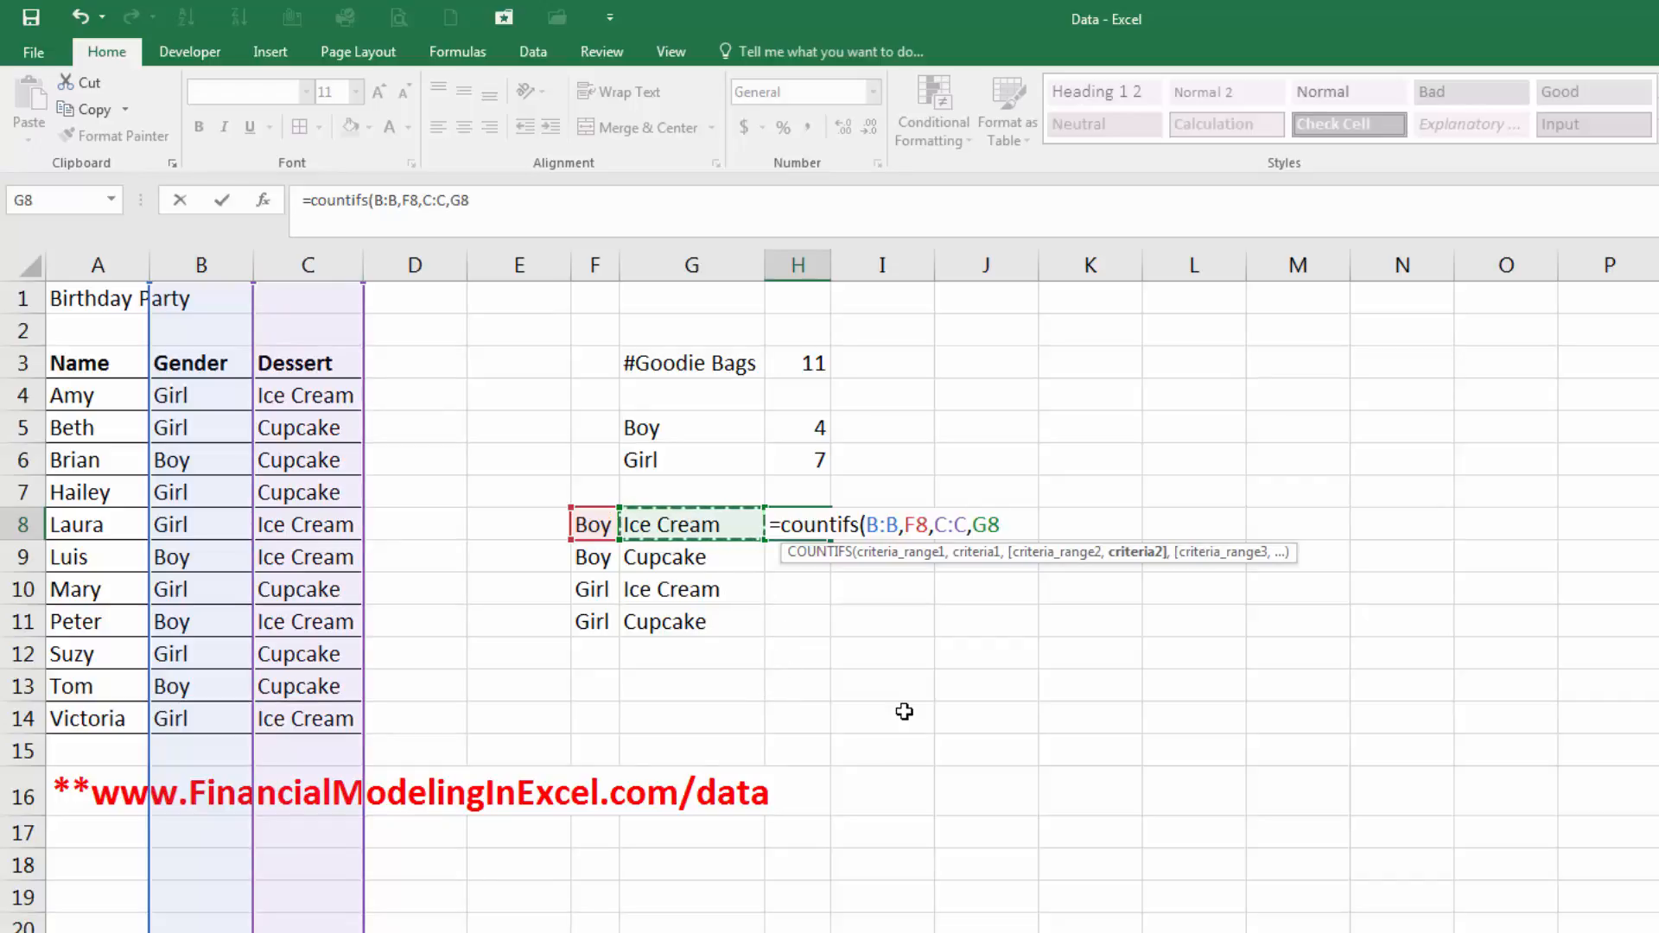
{"action": "key", "text": "Return"}
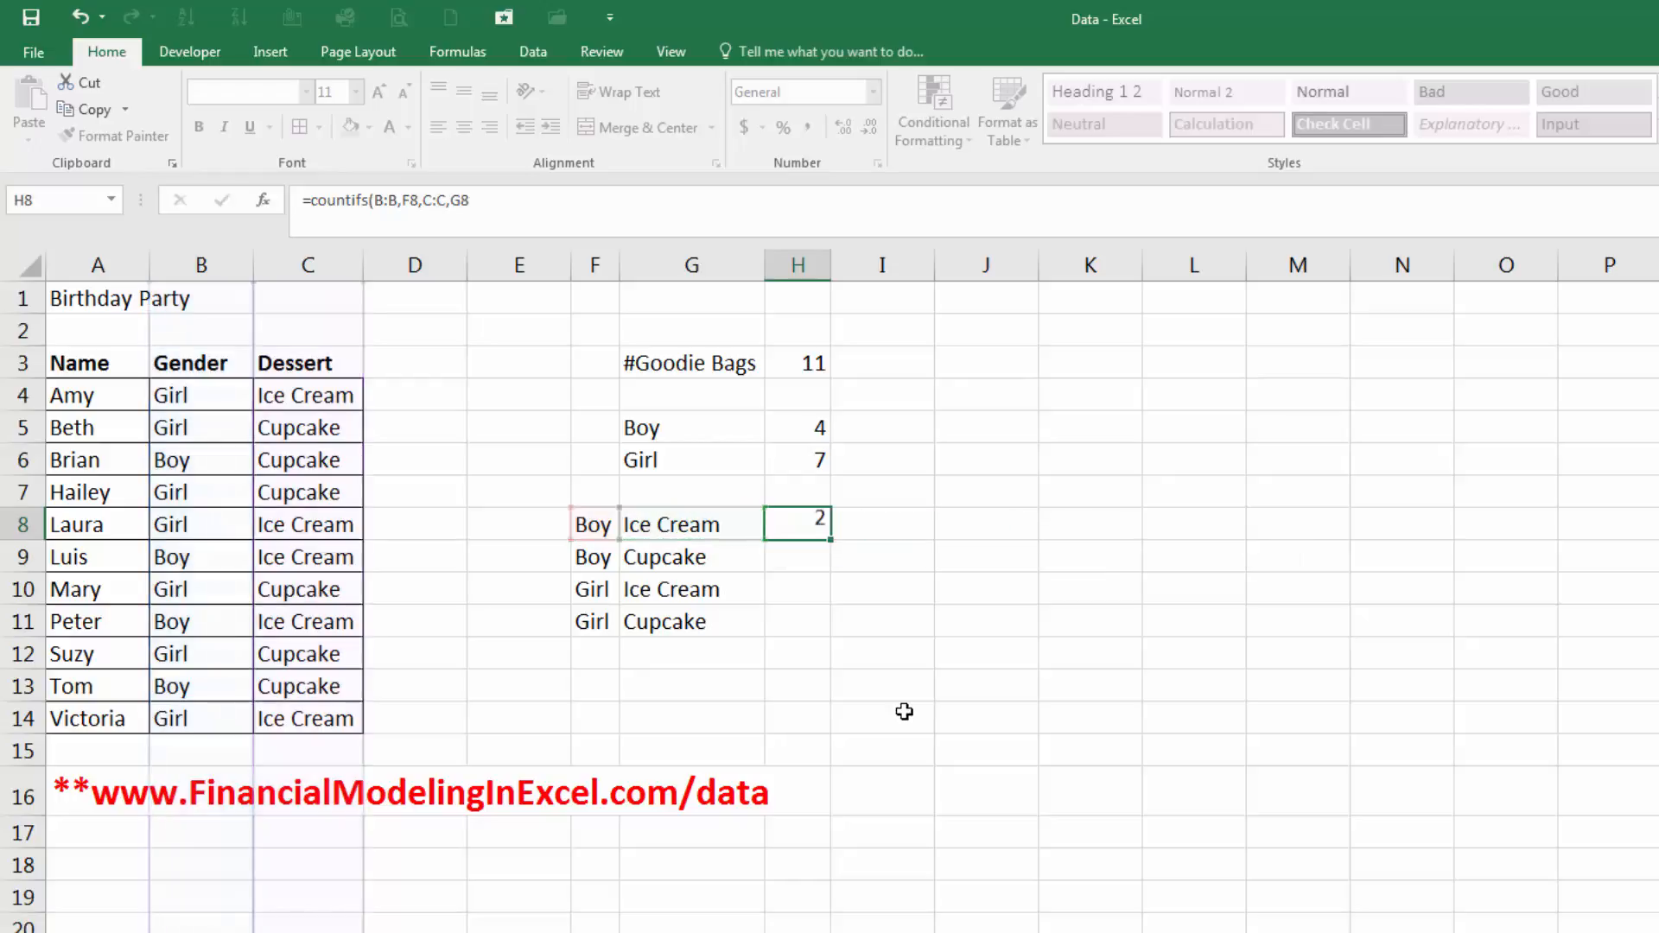
{"action": "key", "text": "Up"}
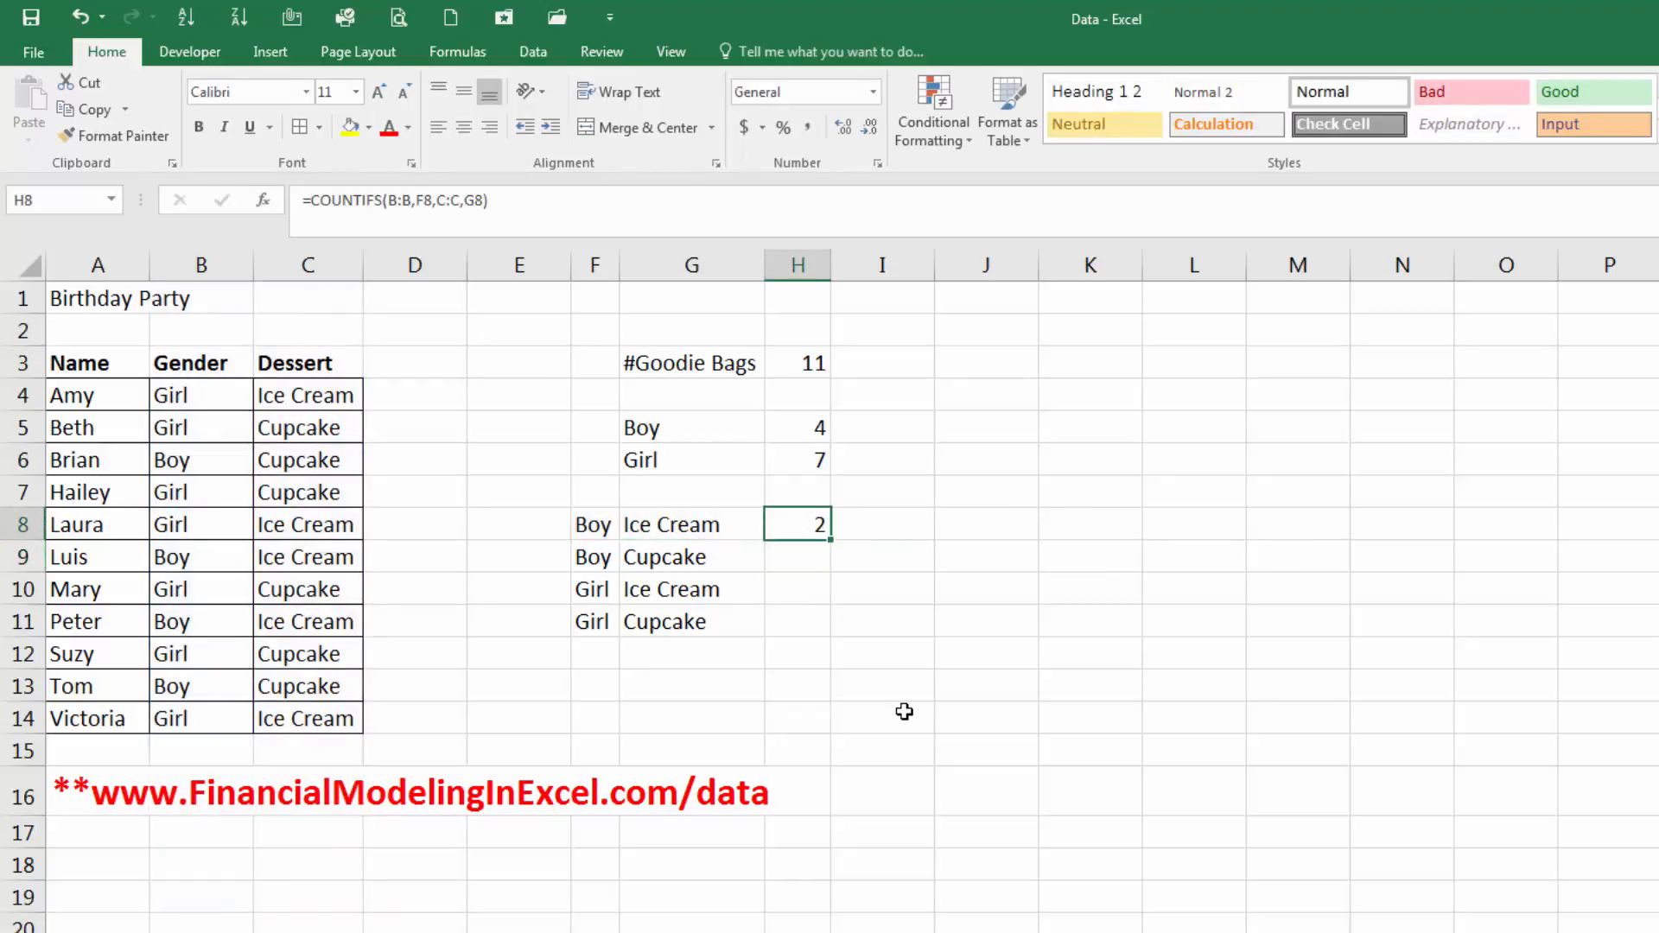
Fill the COUNTIFS formula down through H11 for the remaining gender and dessert combinations
{"action": "double_click", "coordinate": [830, 539]}
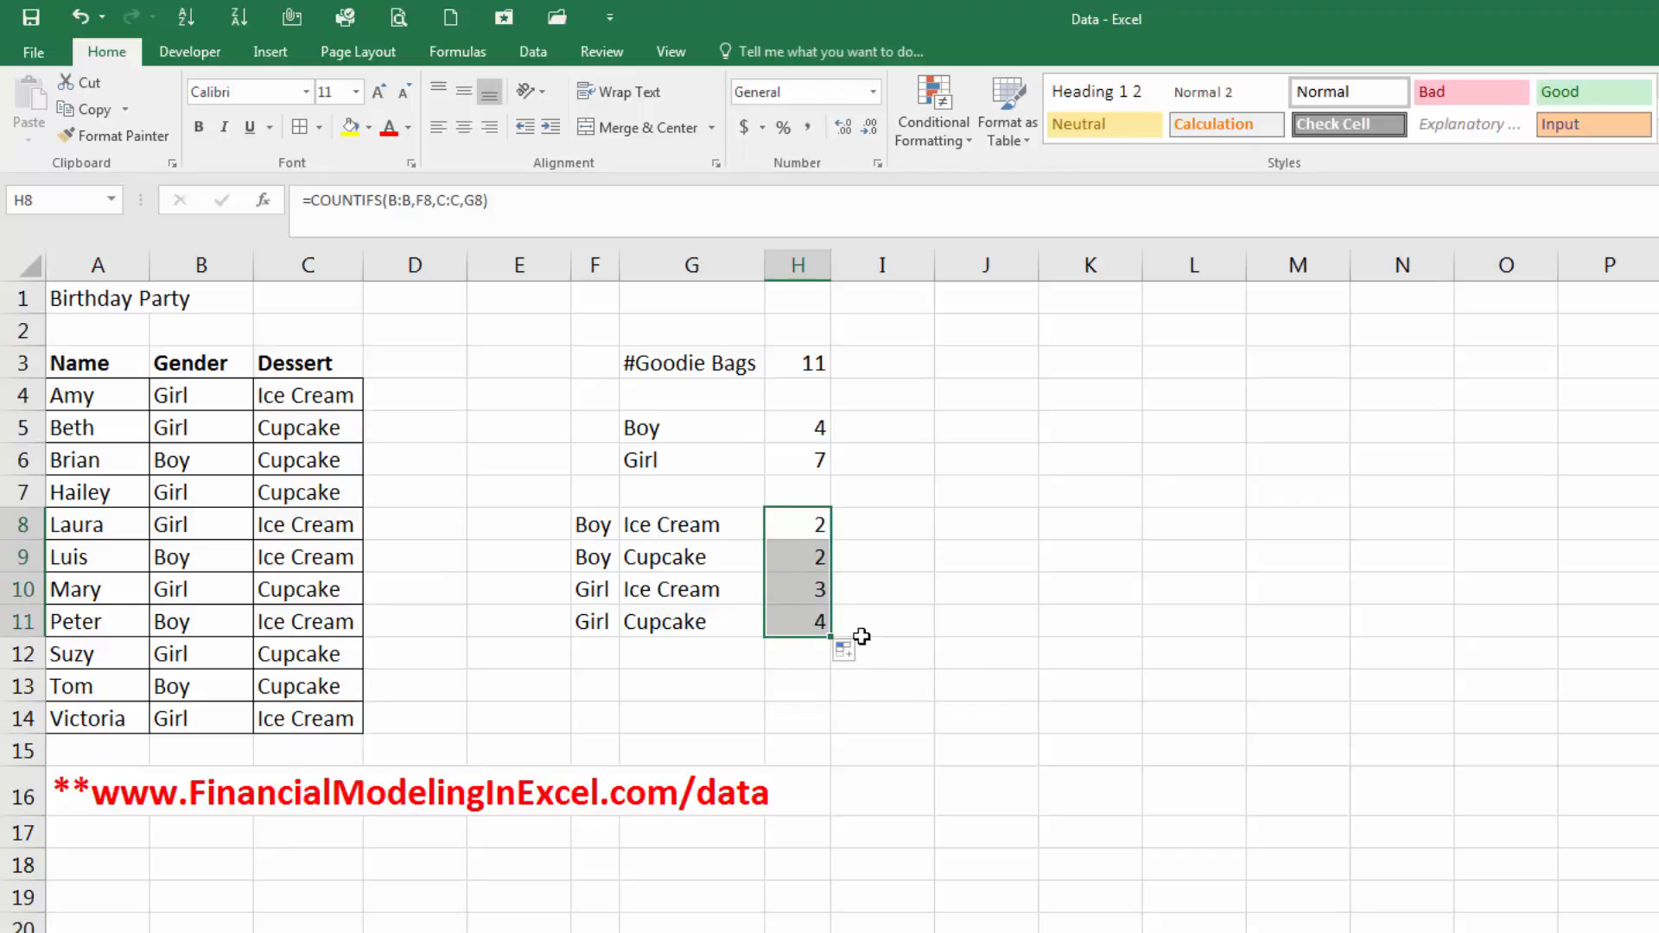
{"action": "left_click", "coordinate": [861, 691]}
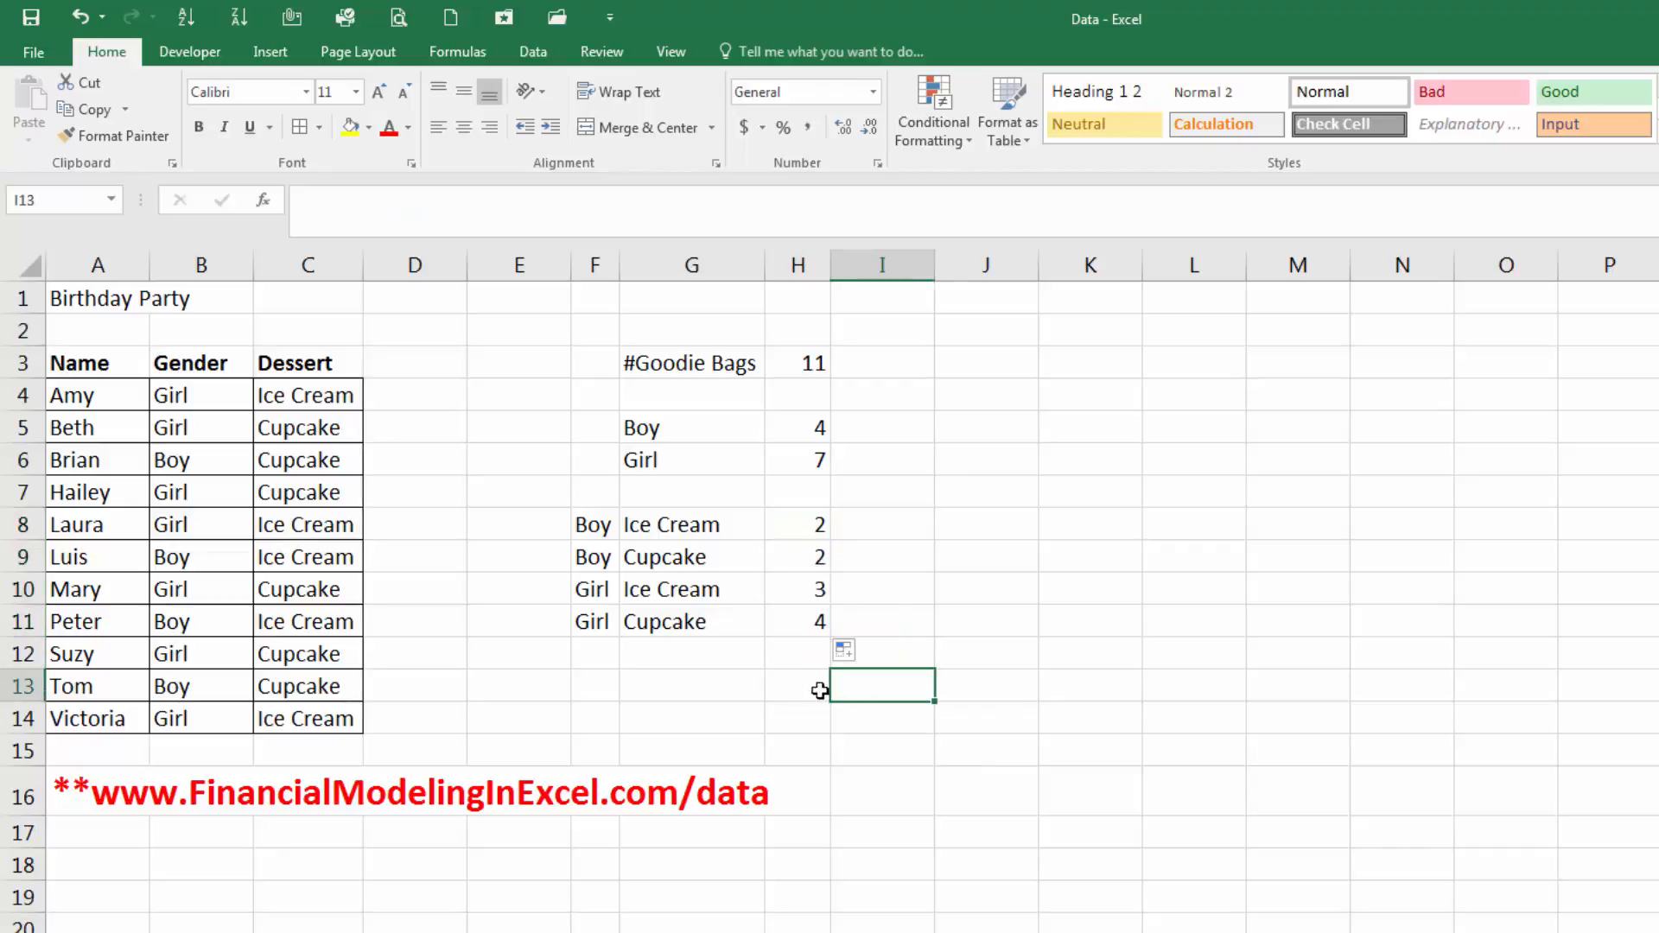
{"action": "left_click", "coordinate": [807, 681]}
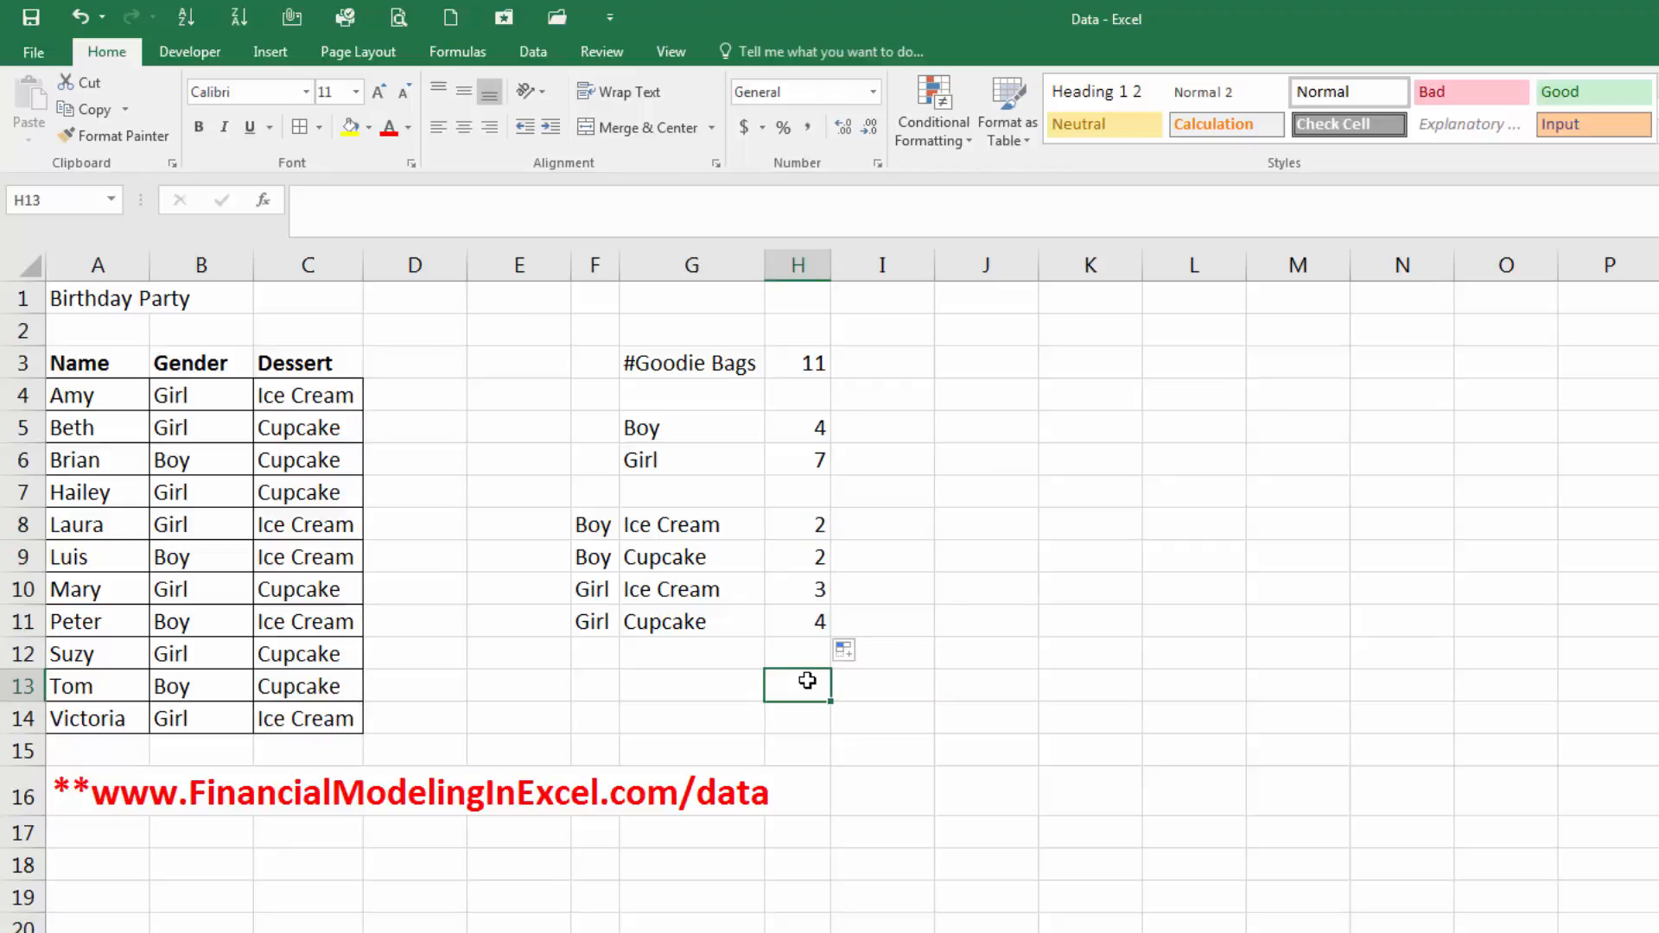